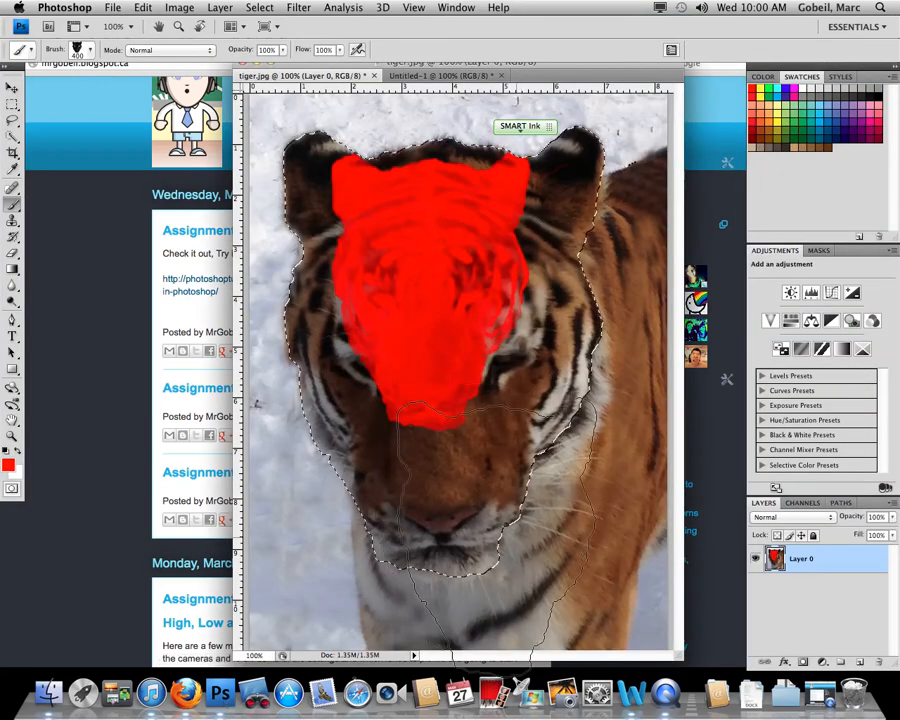
# - Create a new document named "pattern 1 simple", 4 by 4 inches at 72 pixels/inch with a white background
pyautogui.click(114, 8)
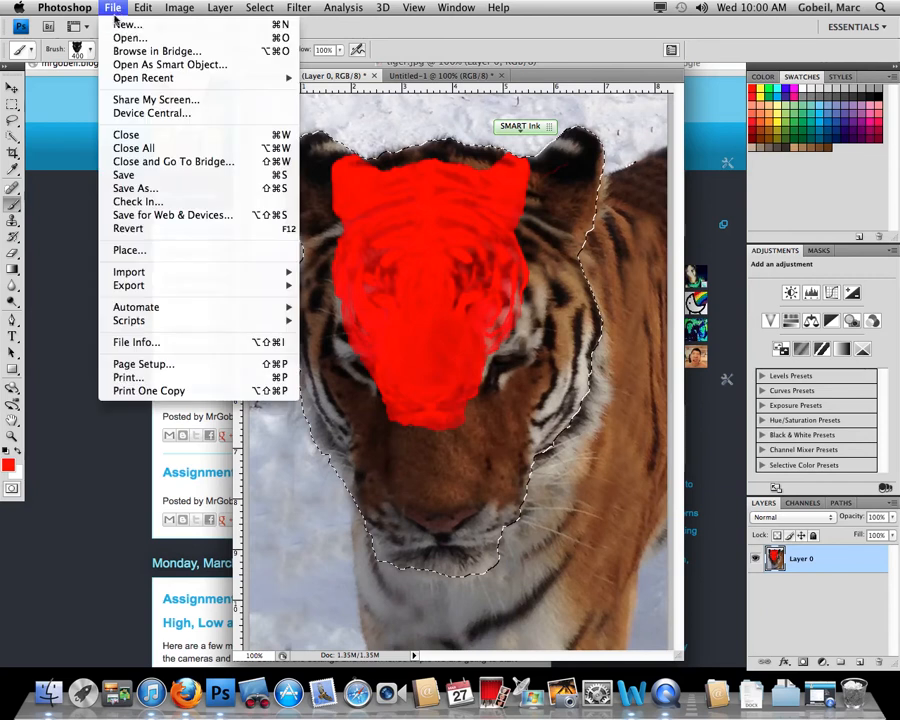
pyautogui.click(118, 24)
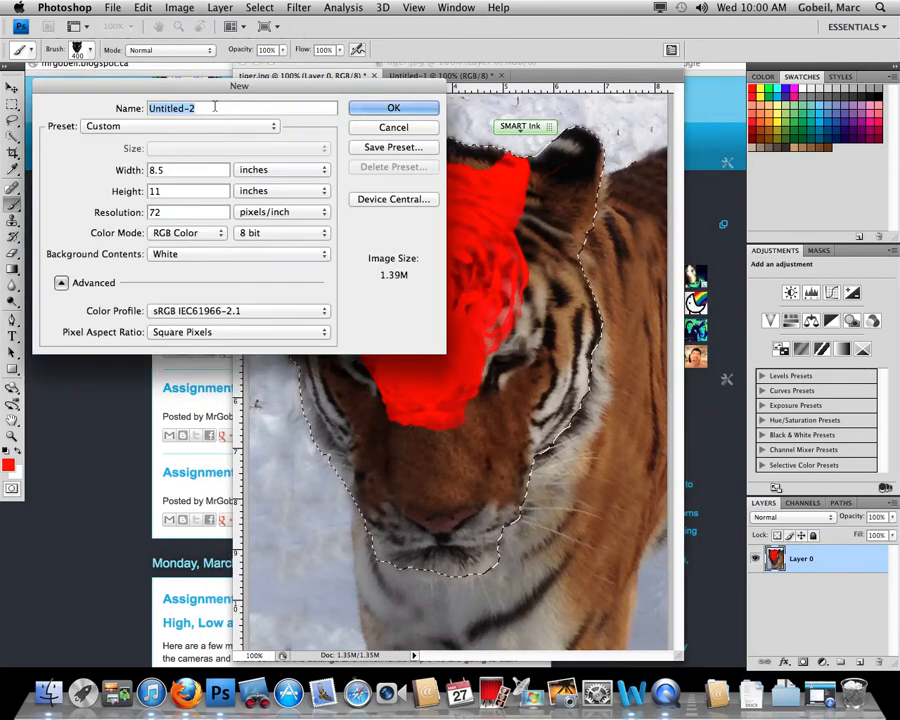
pyautogui.write('pattern 1 simple')
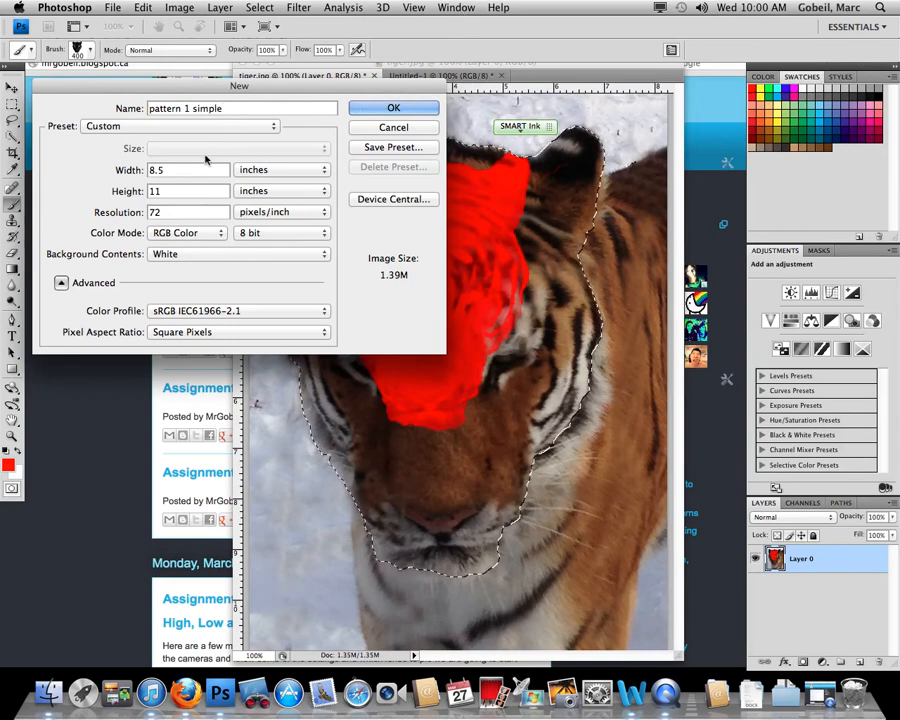
pyautogui.write('4')
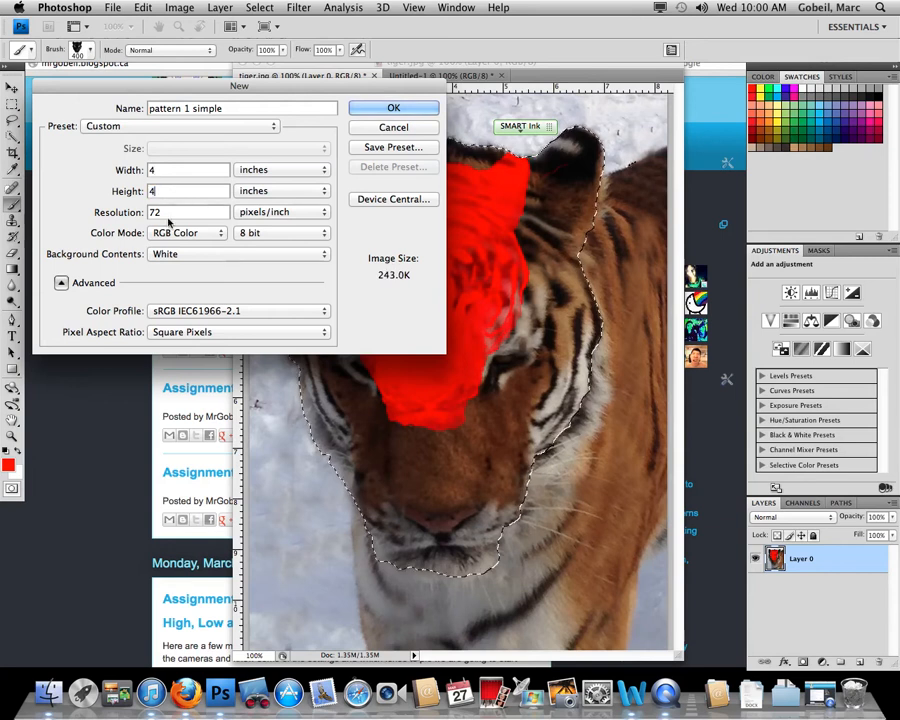
pyautogui.click(390, 107)
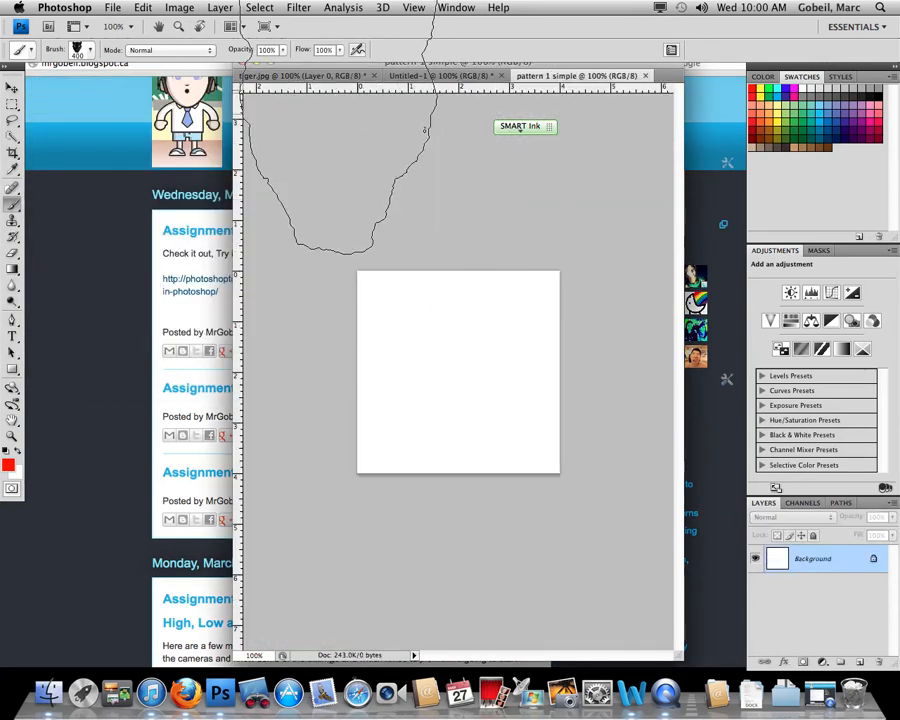
# - Place a vertical and a horizontal guide at the 2-inch marks so they cross at the canvas centre
pyautogui.press('super+plus')
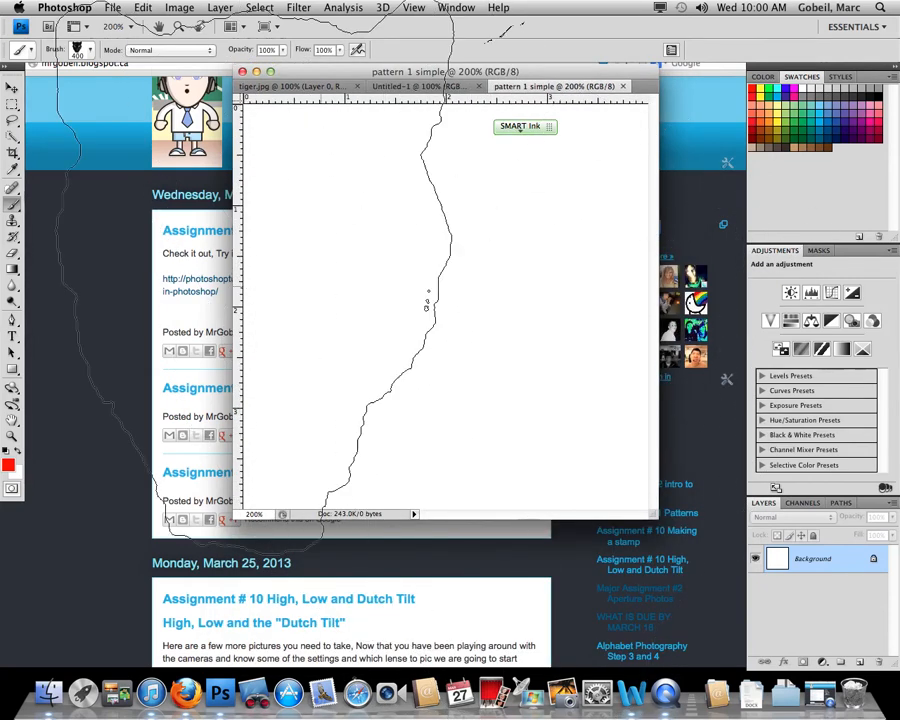
pyautogui.click(14, 89)
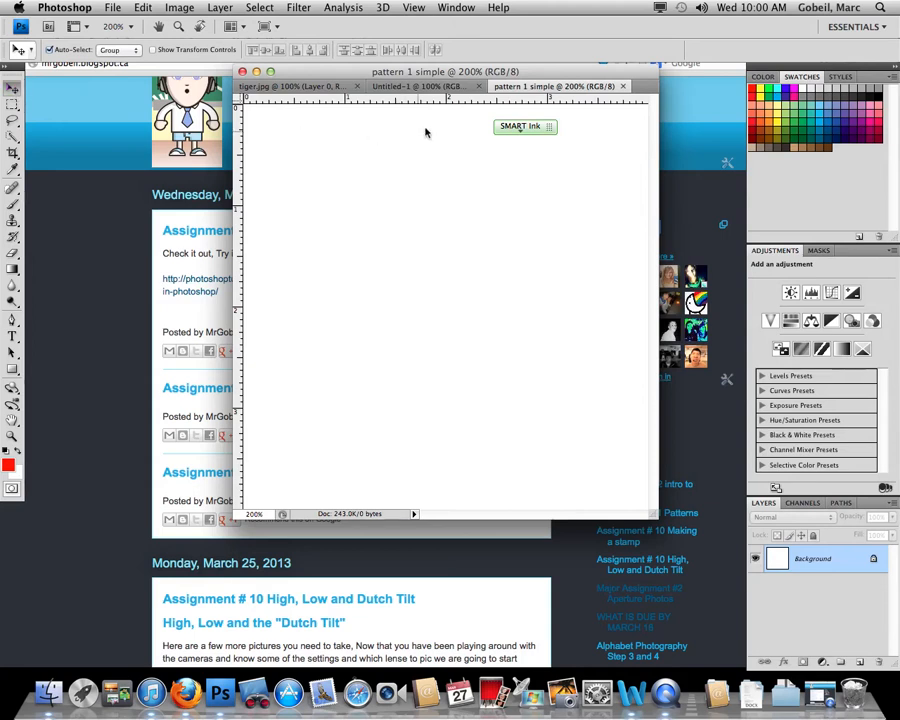
pyautogui.moveTo(474, 129)
pyautogui.mouseDown()
pyautogui.moveTo(237, 327)
pyautogui.moveTo(88, 553)
pyautogui.mouseUp()
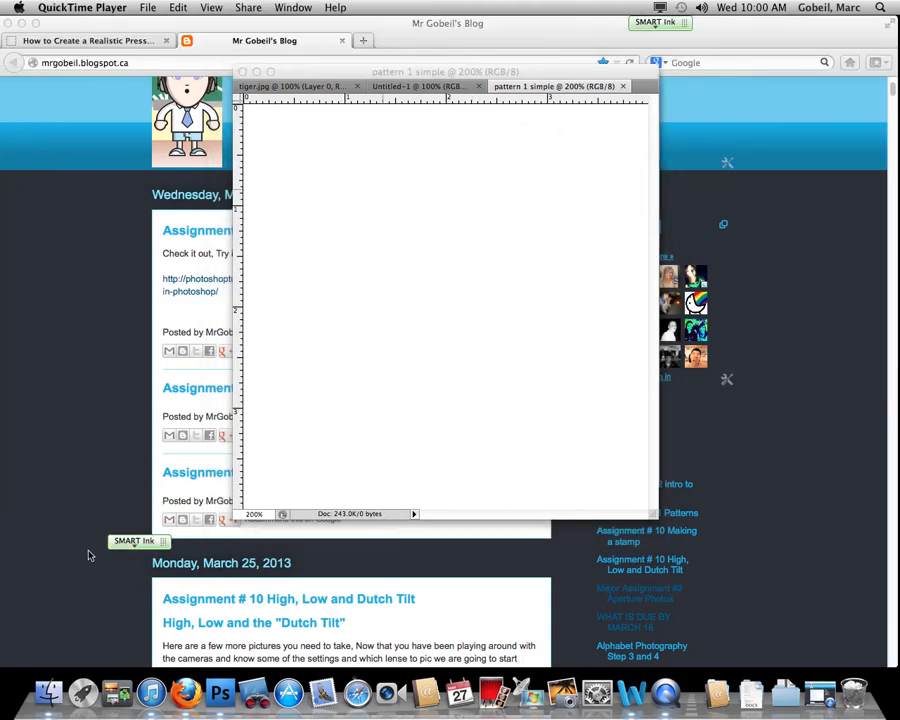
pyautogui.click(406, 71)
pyautogui.moveTo(652, 514); pyautogui.dragTo(709, 571)
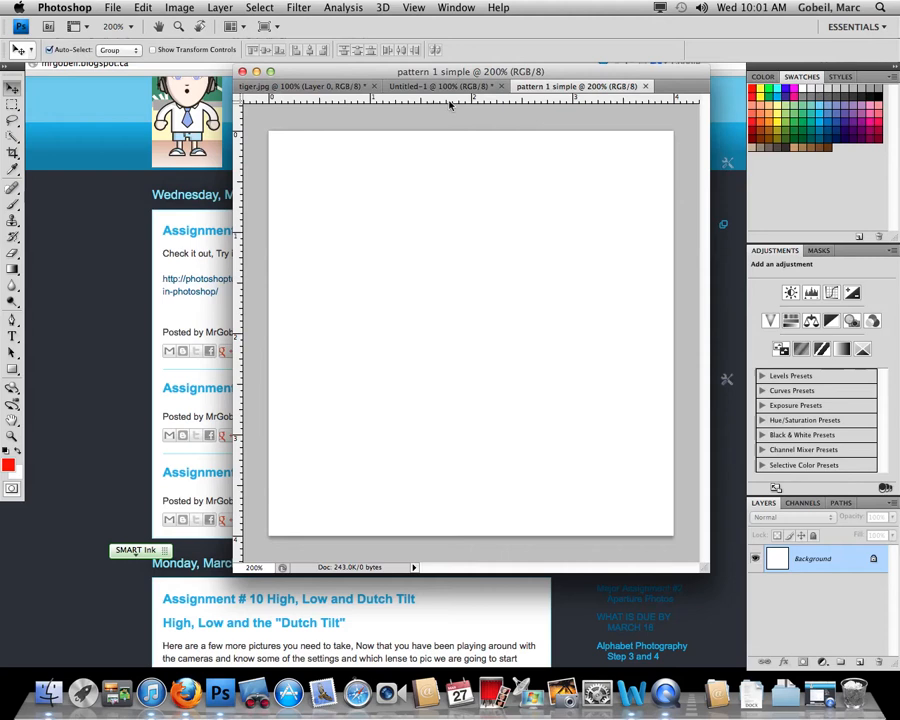
pyautogui.press('super+r')
pyautogui.press('super+r')
pyautogui.moveTo(239, 203); pyautogui.dragTo(470, 189)
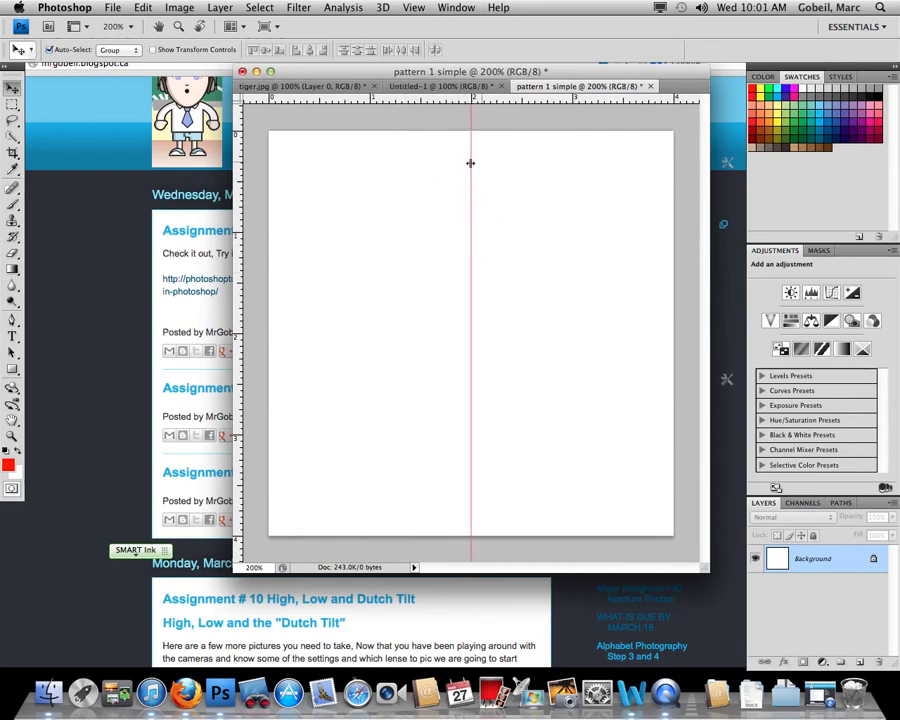
pyautogui.moveTo(446, 103); pyautogui.dragTo(439, 333)
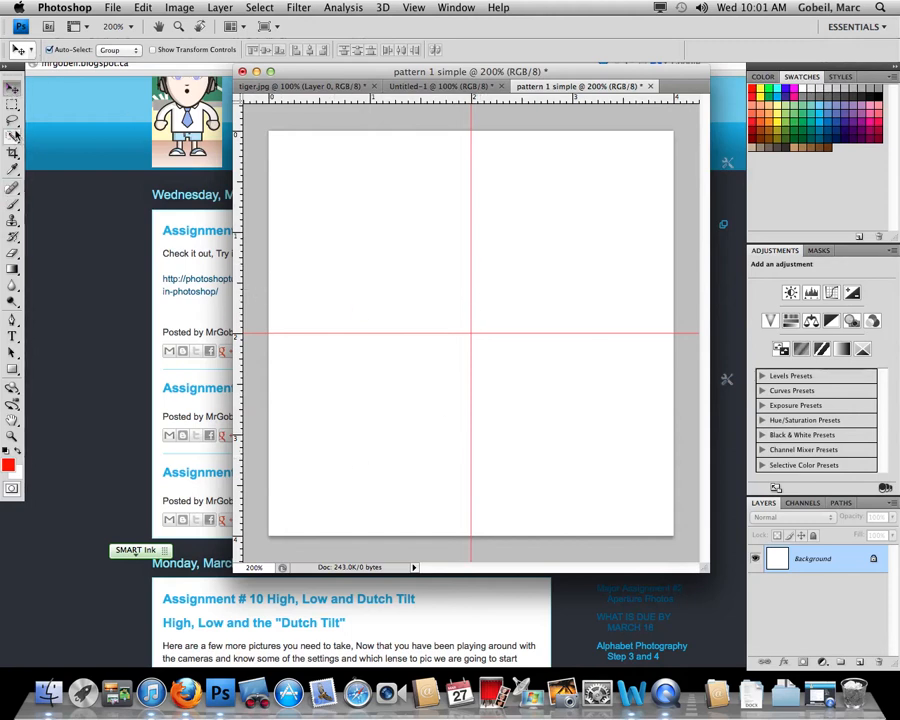
# - Stamp the tiger-head brush once in red at size 250, centred on the guide intersection
pyautogui.click(13, 204)
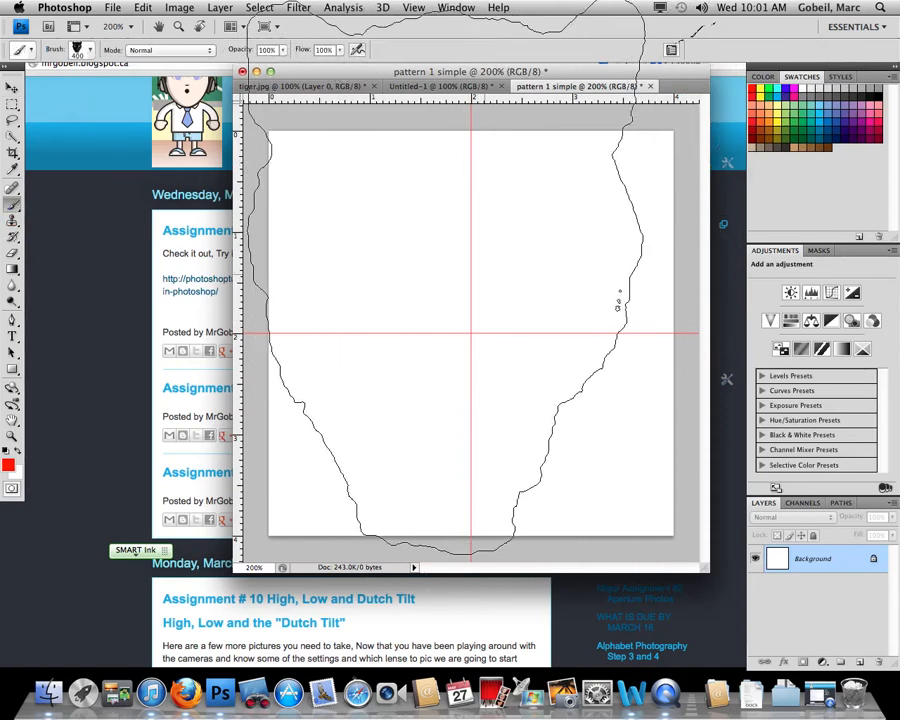
pyautogui.press('[')
pyautogui.press('[')
pyautogui.press('[')
pyautogui.press('[')
pyautogui.press(']')
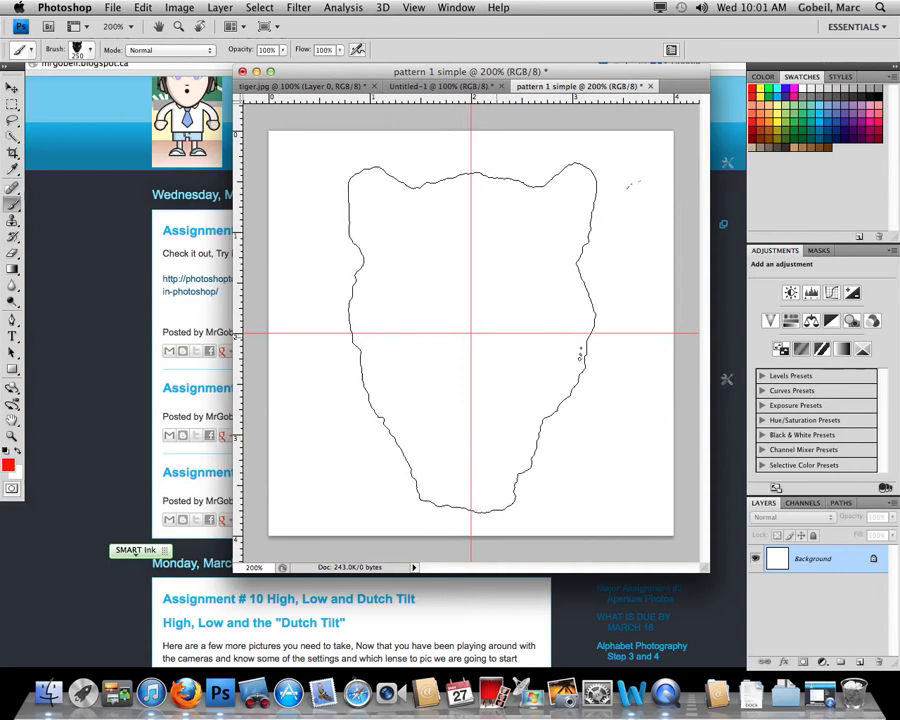
pyautogui.click(473, 336)
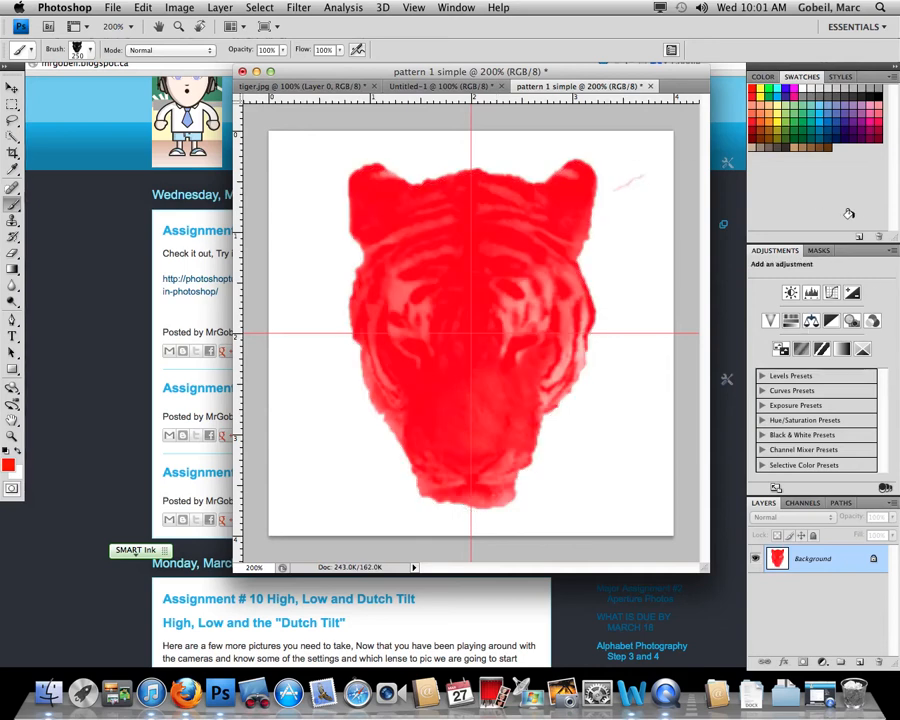
# - Define the tiger-head canvas as a pattern named "pattern 1 simple"
pyautogui.click(143, 7)
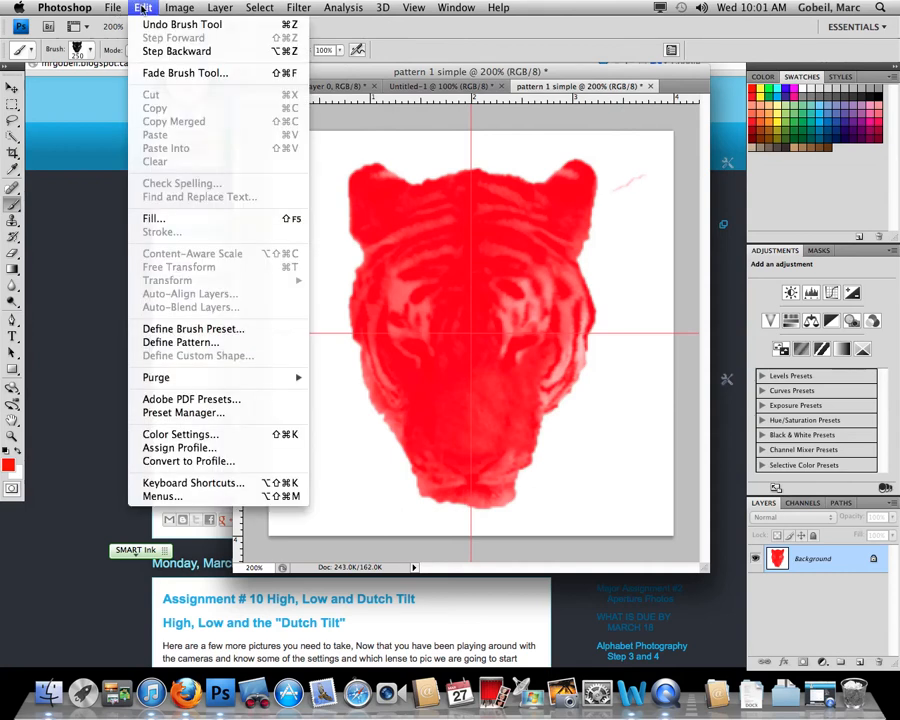
pyautogui.click(219, 345)
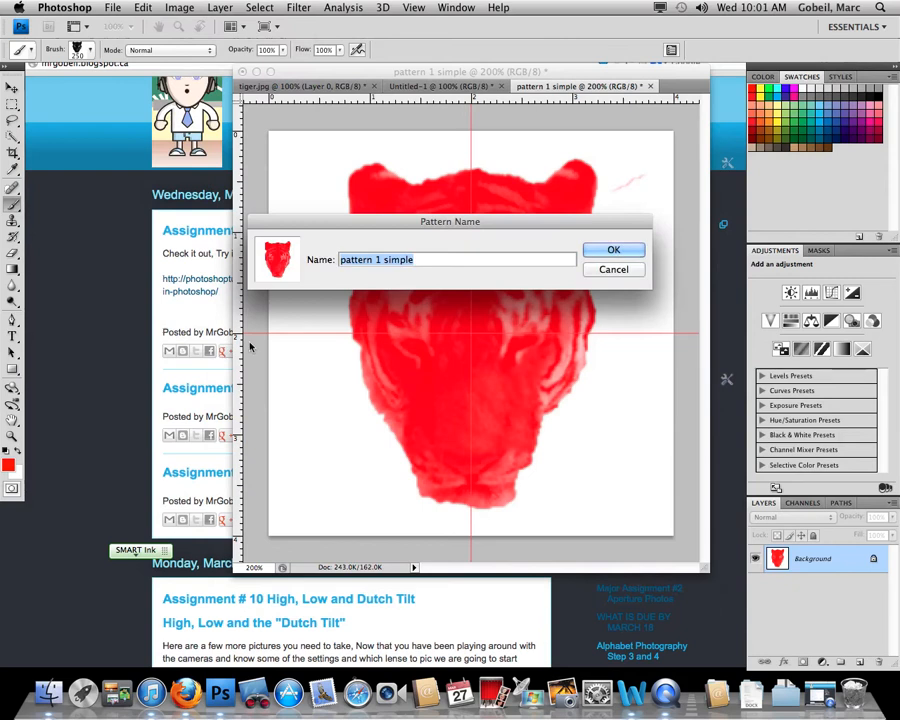
pyautogui.click(612, 252)
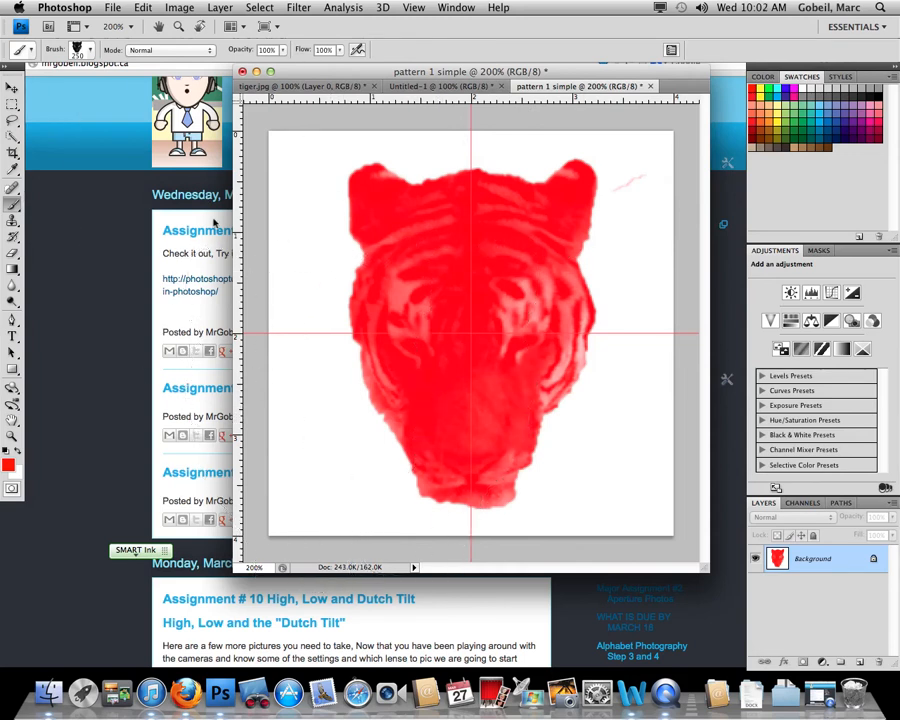
# - Create a new white document from the U.S. Paper Letter preset, 8.5 by 11 inches, with the resolution set to 72 pixels/inch
pyautogui.click(113, 7)
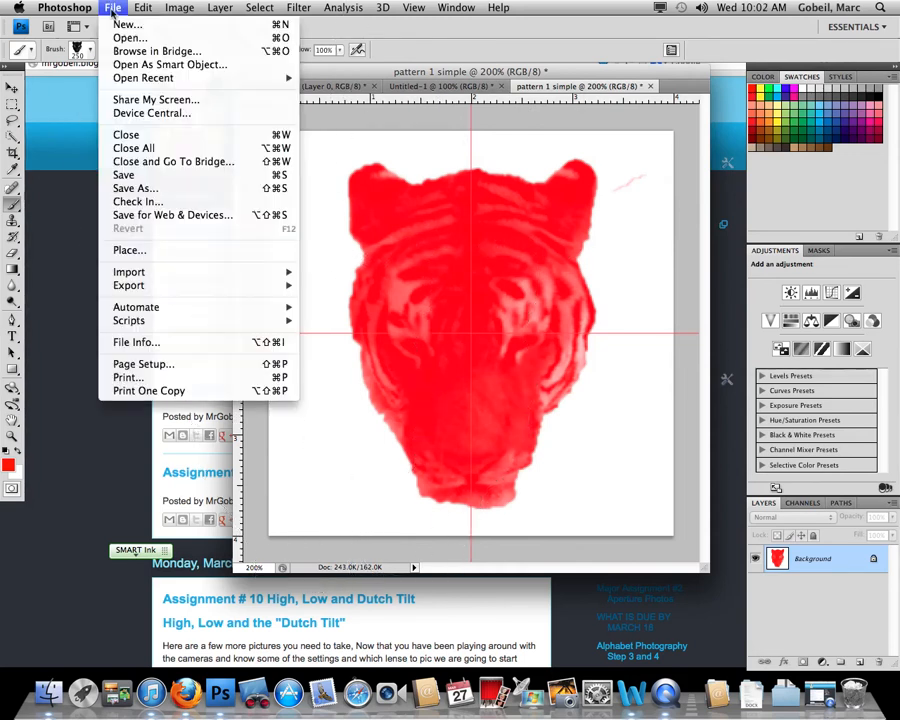
pyautogui.click(127, 24)
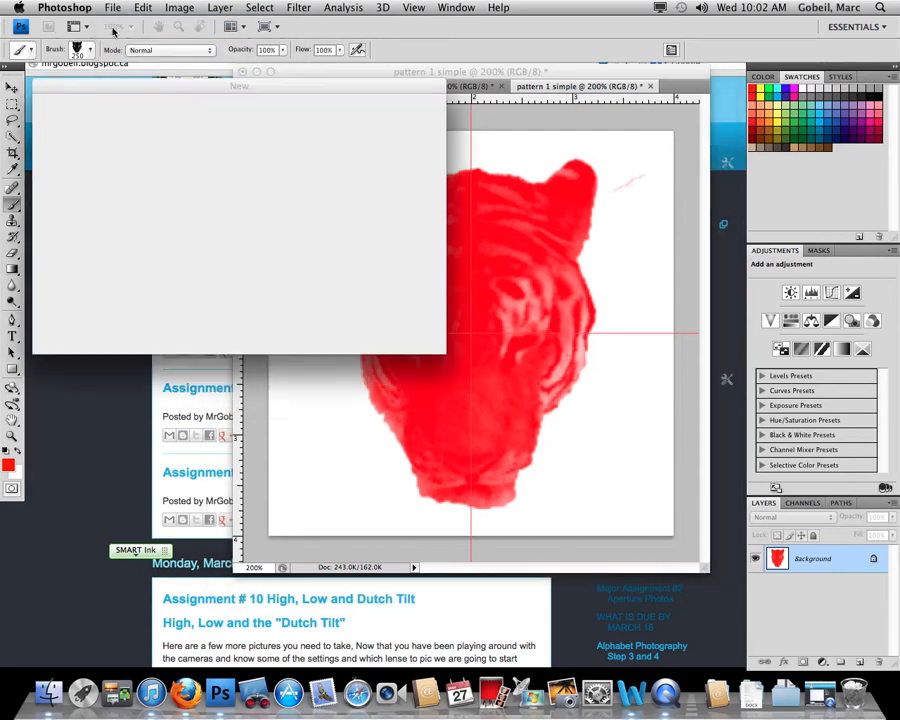
pyautogui.click(169, 127)
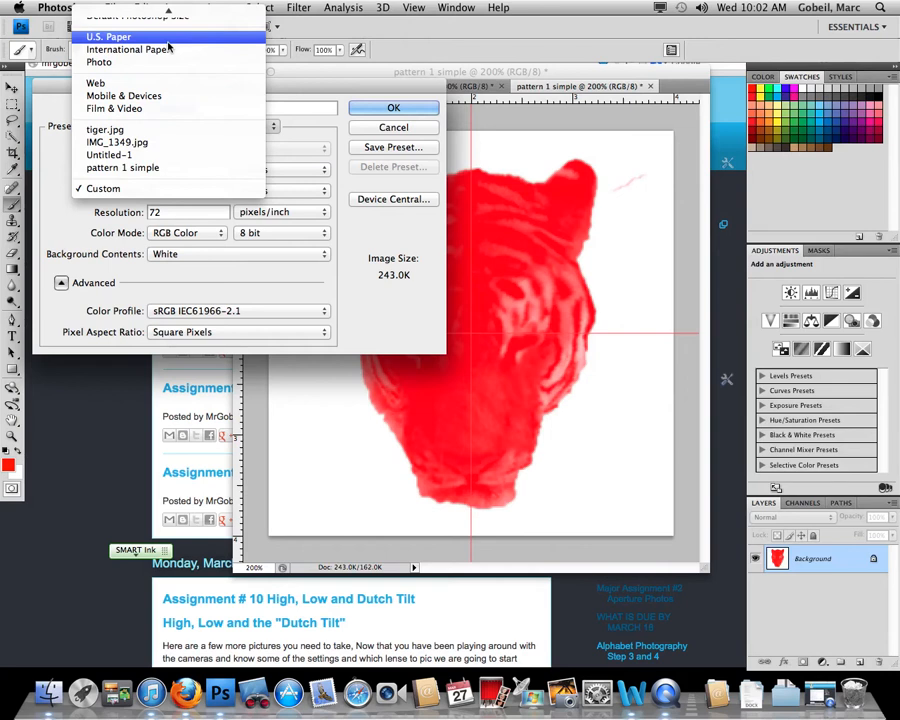
pyautogui.click(174, 37)
pyautogui.doubleClick(178, 213)
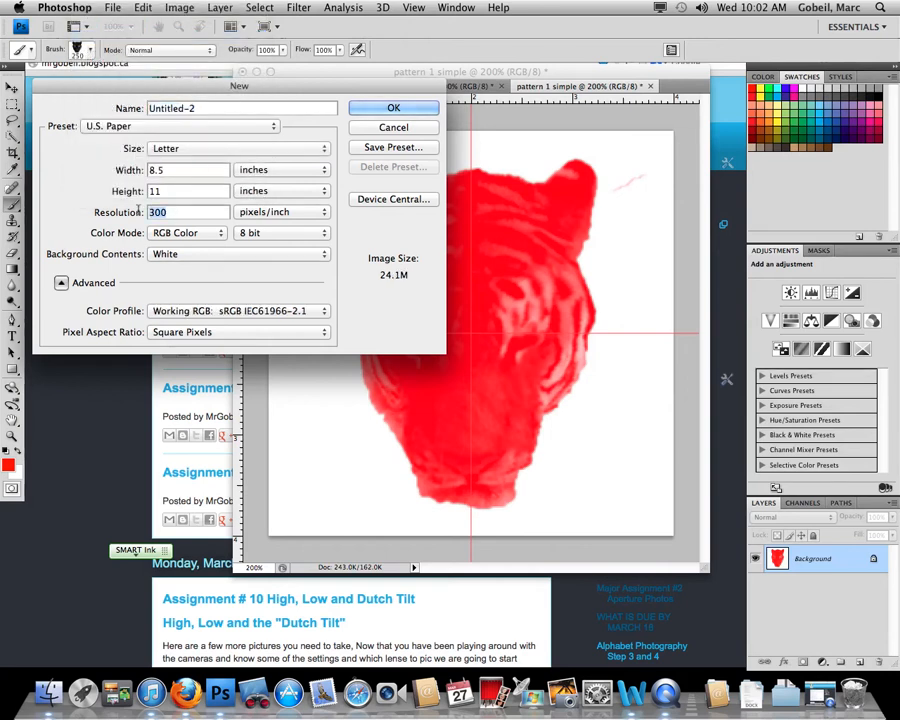
pyautogui.write('72')
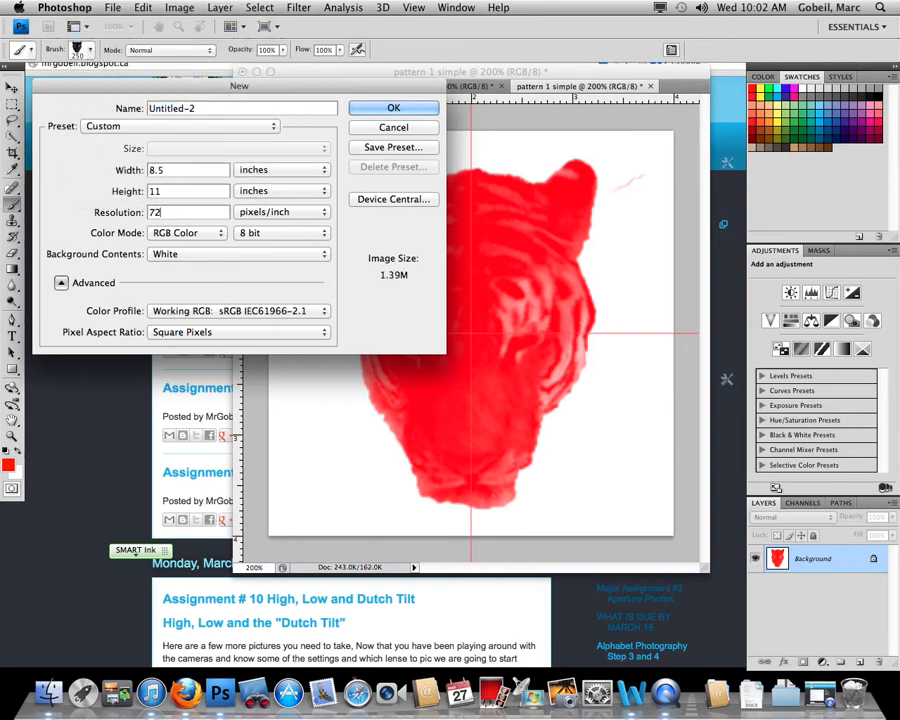
pyautogui.click(352, 110)
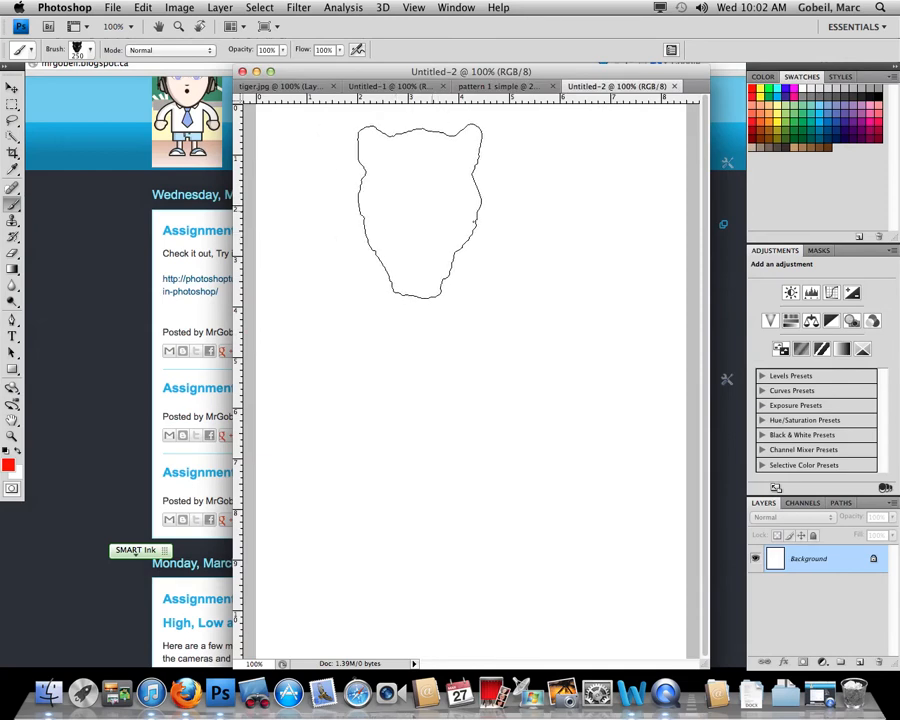
# - Add a pattern fill layer named "Pattern Fill 1" to the letter-size document, using the tiger-head pattern
pyautogui.press('super+minus')
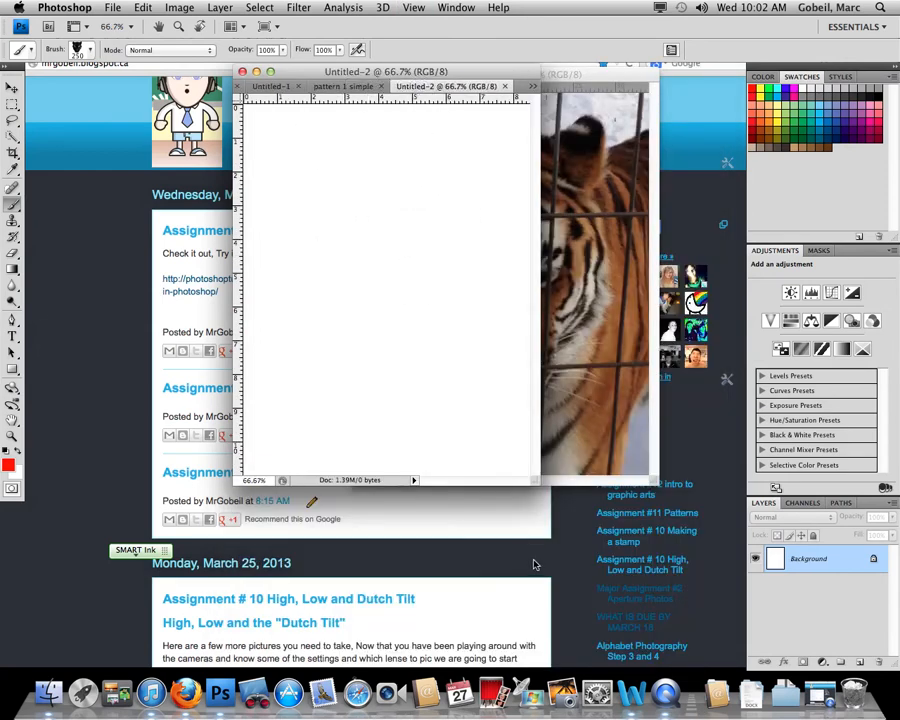
pyautogui.moveTo(531, 481); pyautogui.dragTo(538, 487)
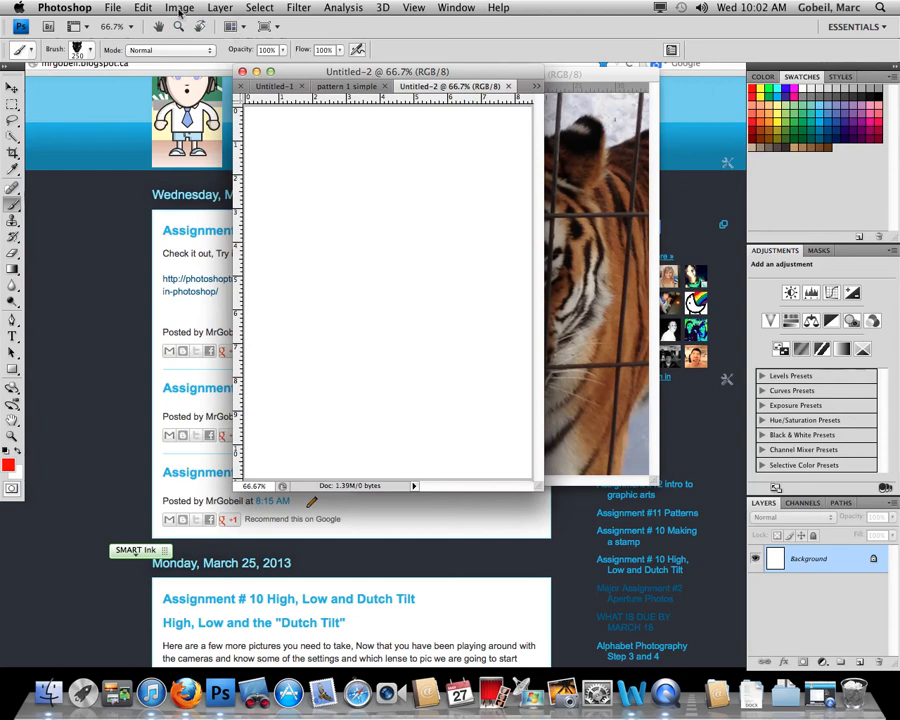
pyautogui.click(179, 8)
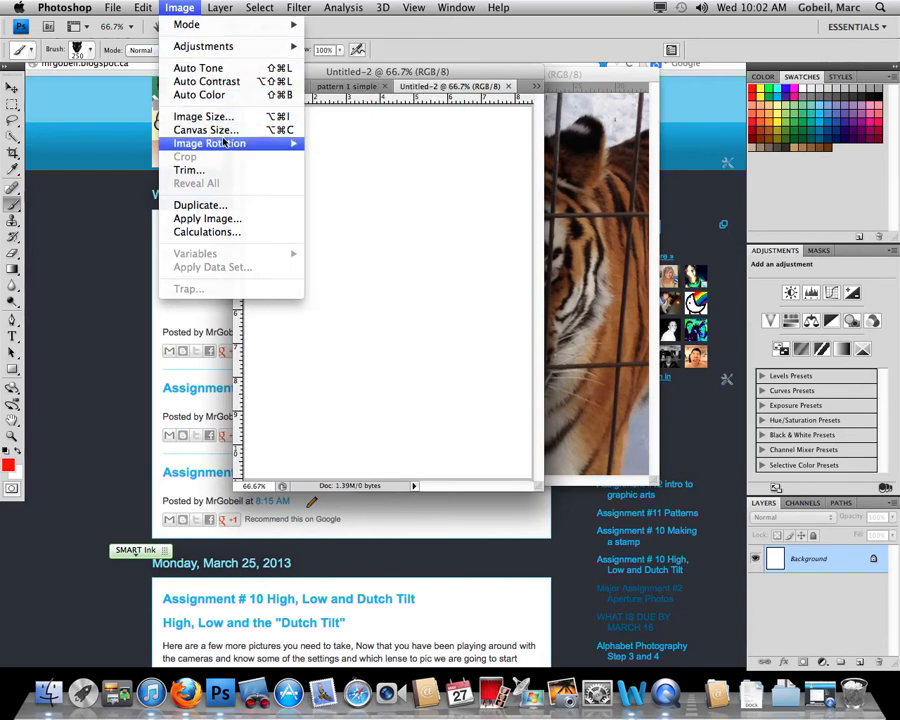
pyautogui.moveTo(231, 8)
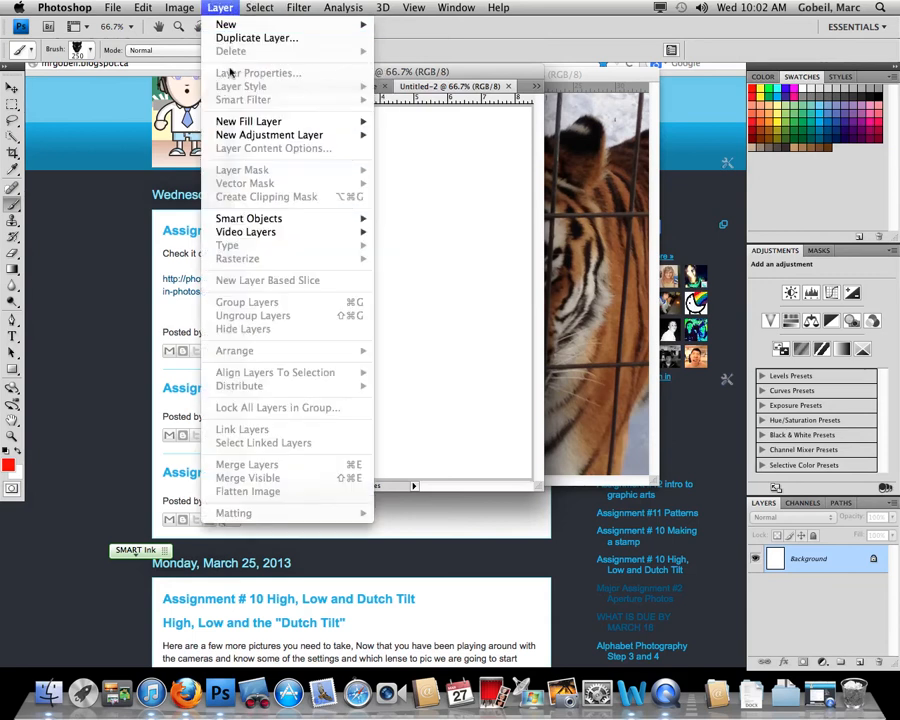
pyautogui.moveTo(265, 124)
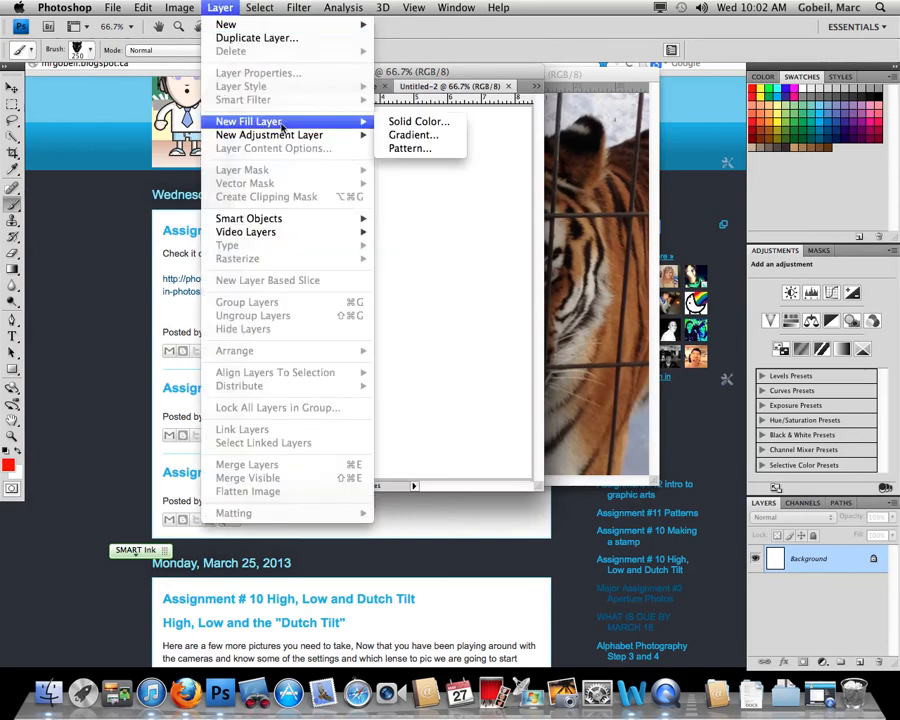
pyautogui.click(410, 148)
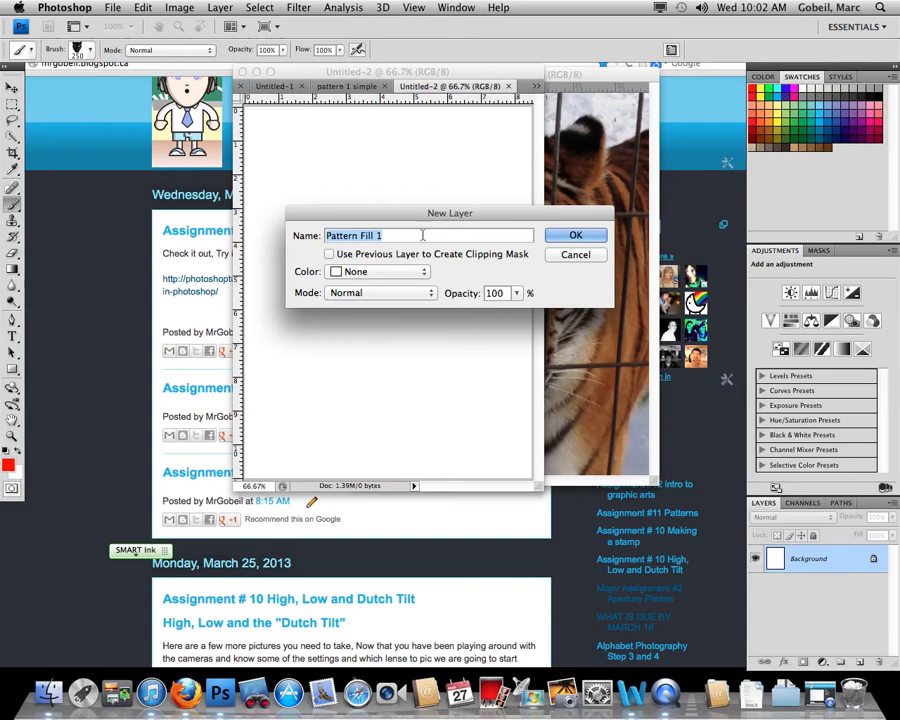
pyautogui.moveTo(418, 214); pyautogui.dragTo(620, 192)
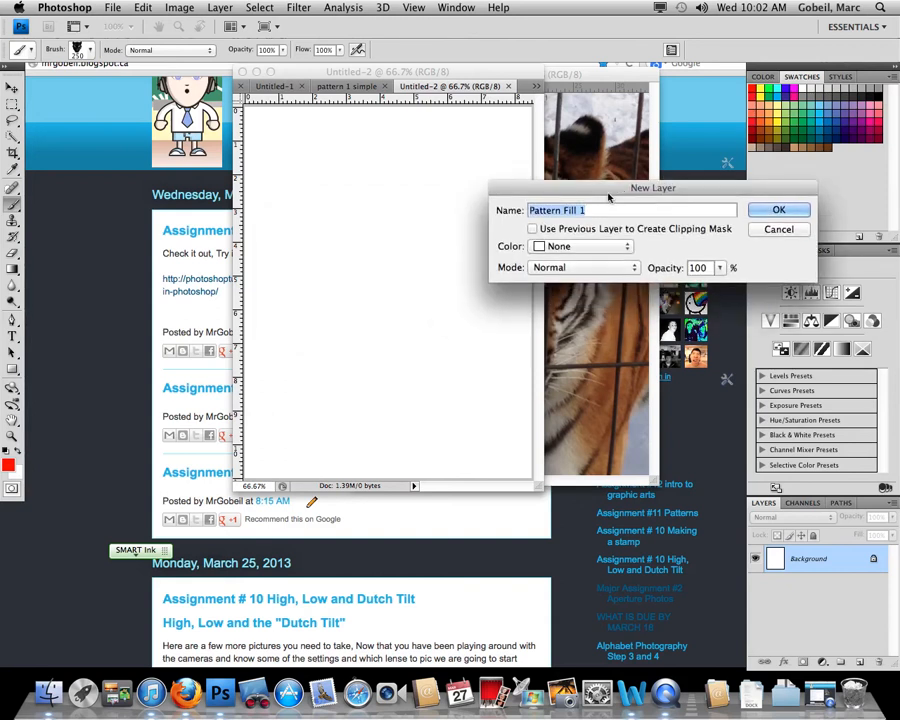
pyautogui.click(792, 210)
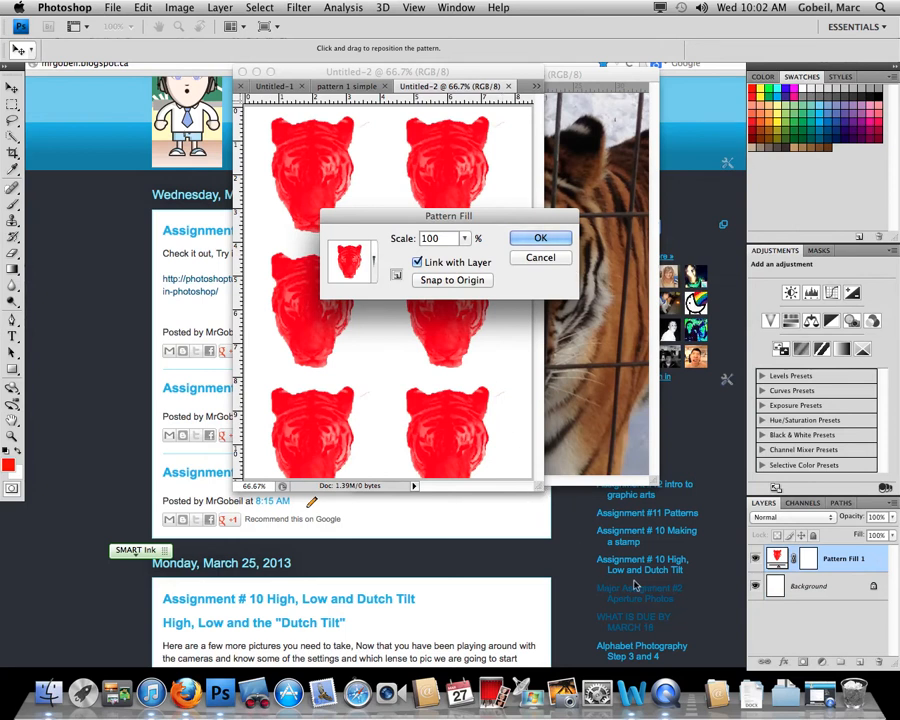
# - Set the pattern fill's scale to 15% and apply it to the letter-size document
pyautogui.moveTo(475, 219); pyautogui.dragTo(730, 135)
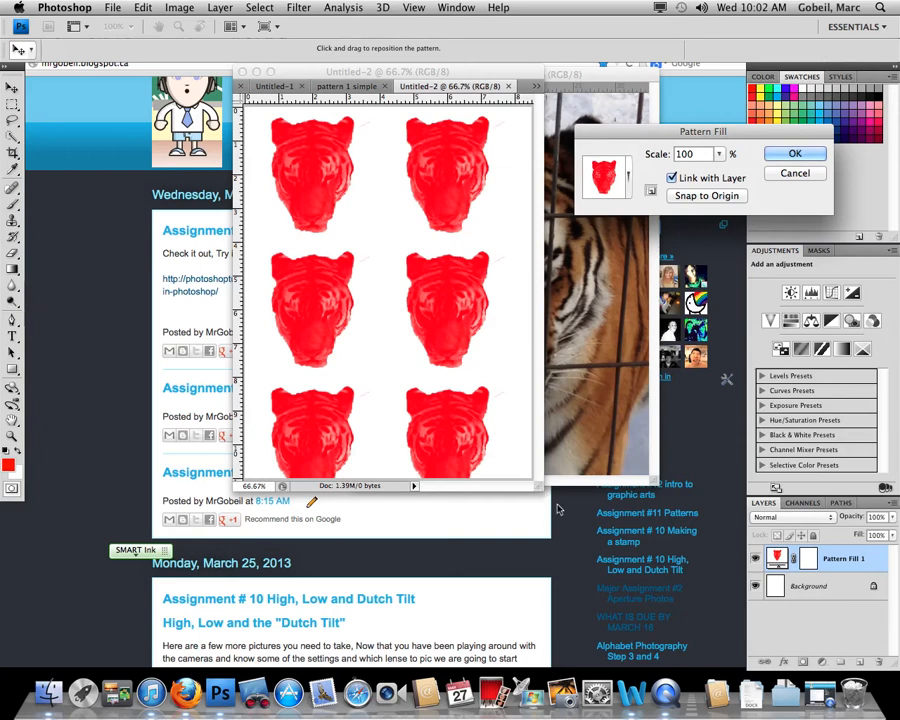
pyautogui.click(719, 153)
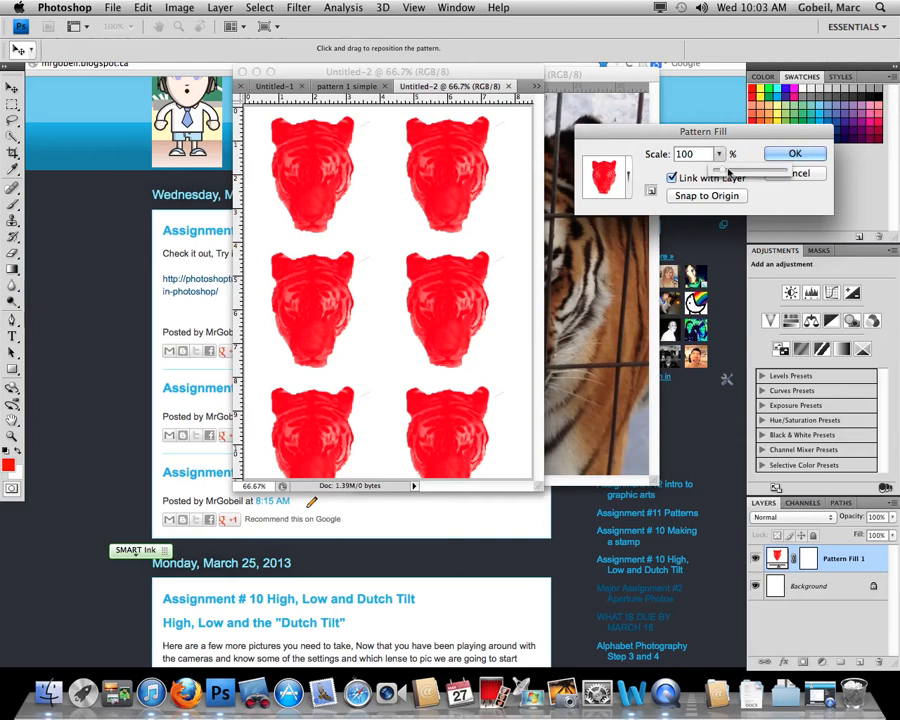
pyautogui.moveTo(721, 172); pyautogui.dragTo(717, 174)
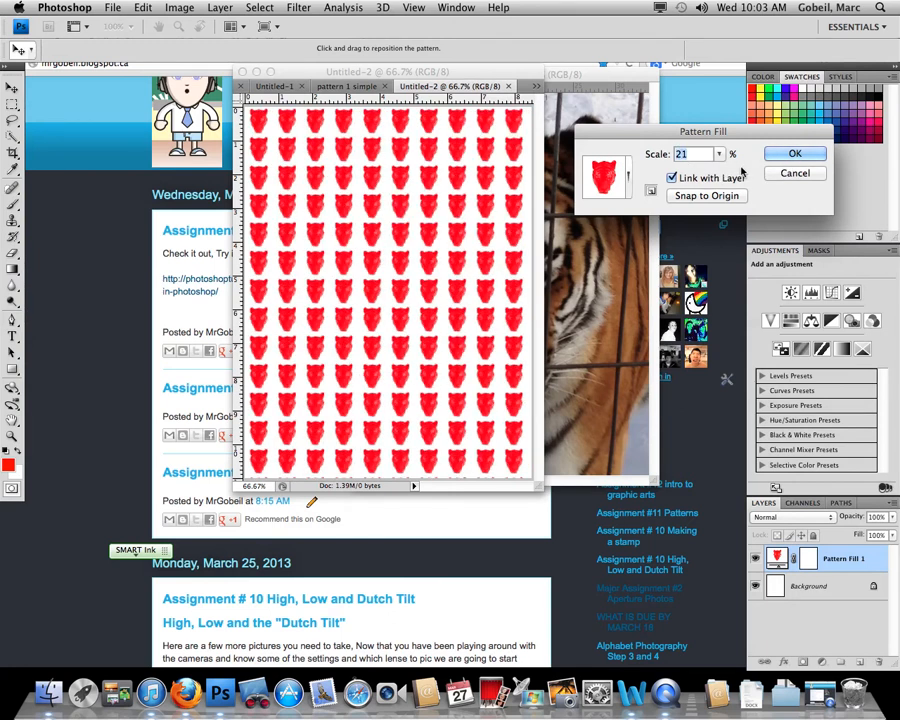
pyautogui.write('8')
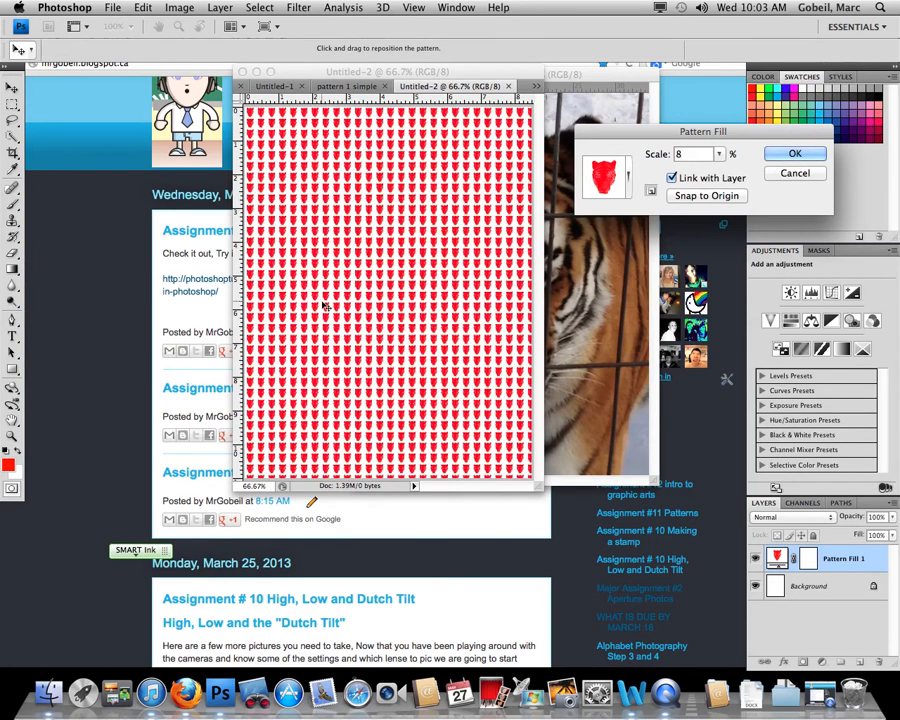
pyautogui.doubleClick(678, 154)
pyautogui.write('15')
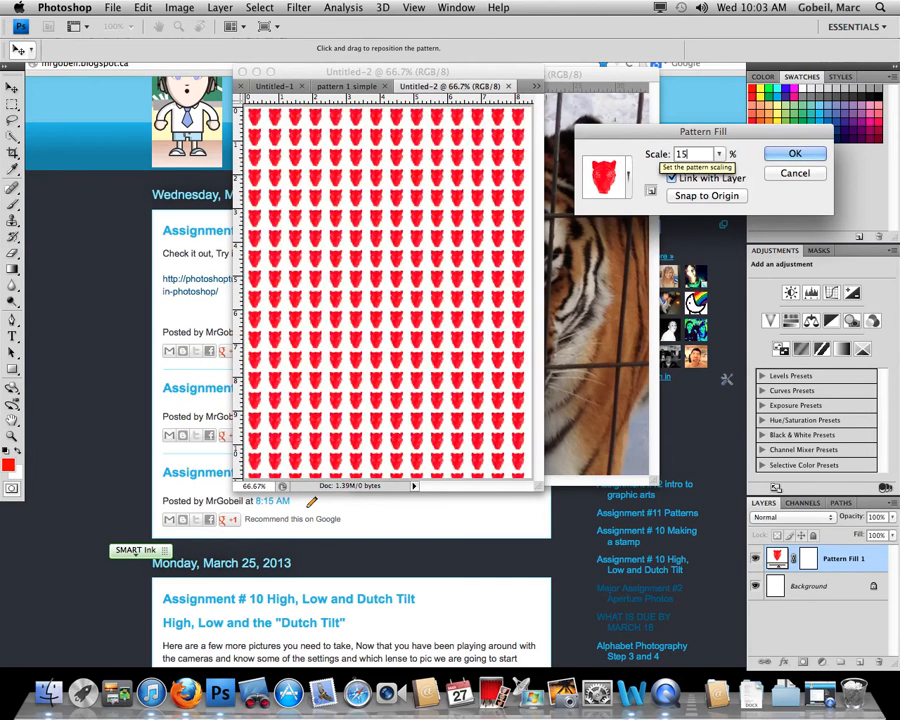
pyautogui.click(795, 153)
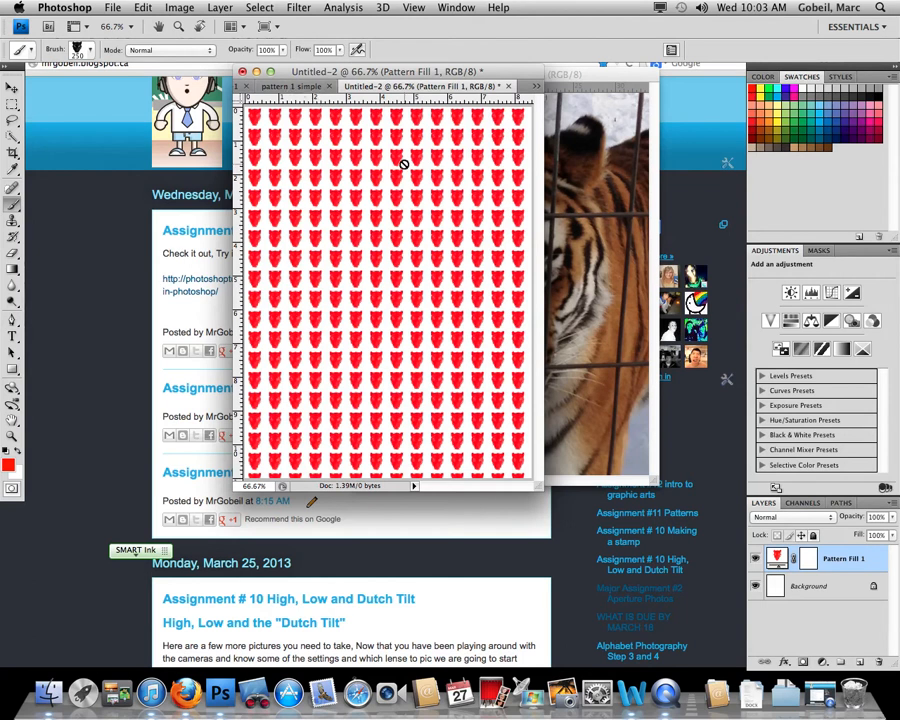
# - In the "pattern 1 simple" document, convert the locked Background into a regular layer named Layer 0
pyautogui.click(300, 87)
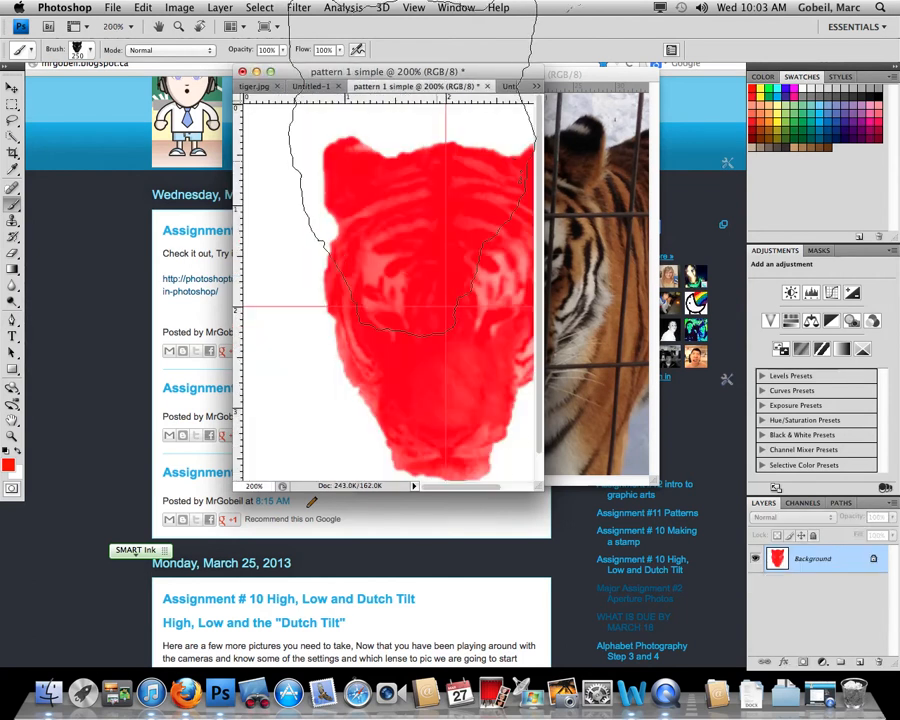
pyautogui.moveTo(536, 487); pyautogui.dragTo(660, 552)
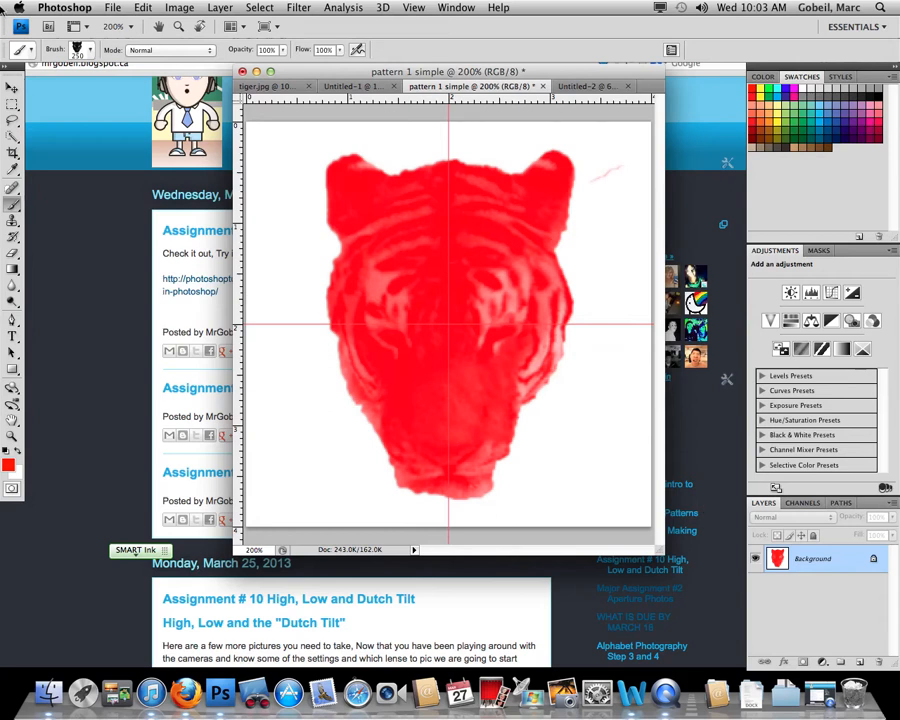
pyautogui.click(11, 88)
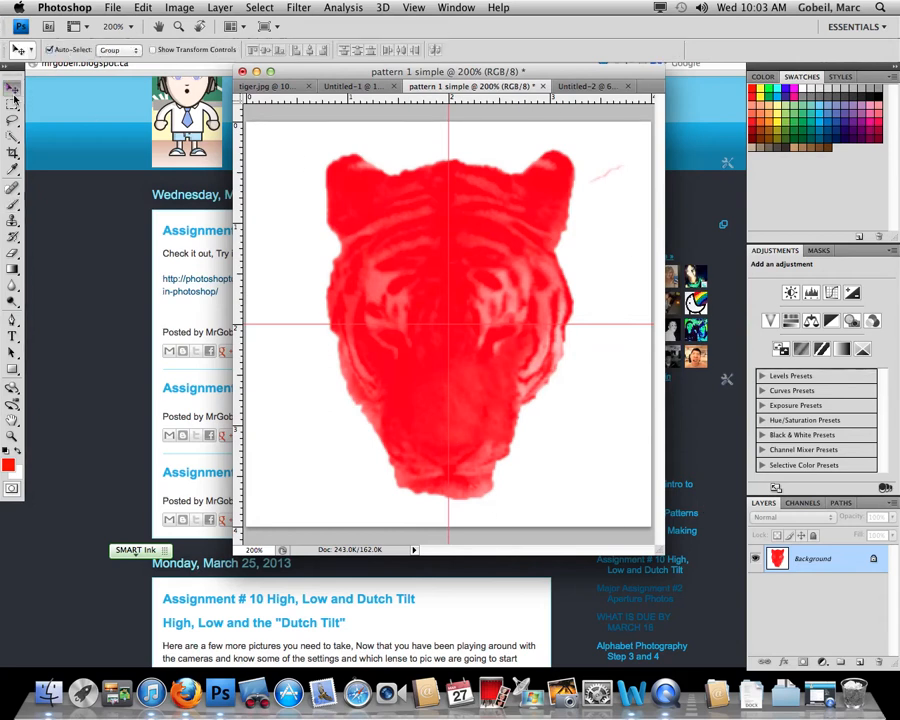
pyautogui.doubleClick(831, 566)
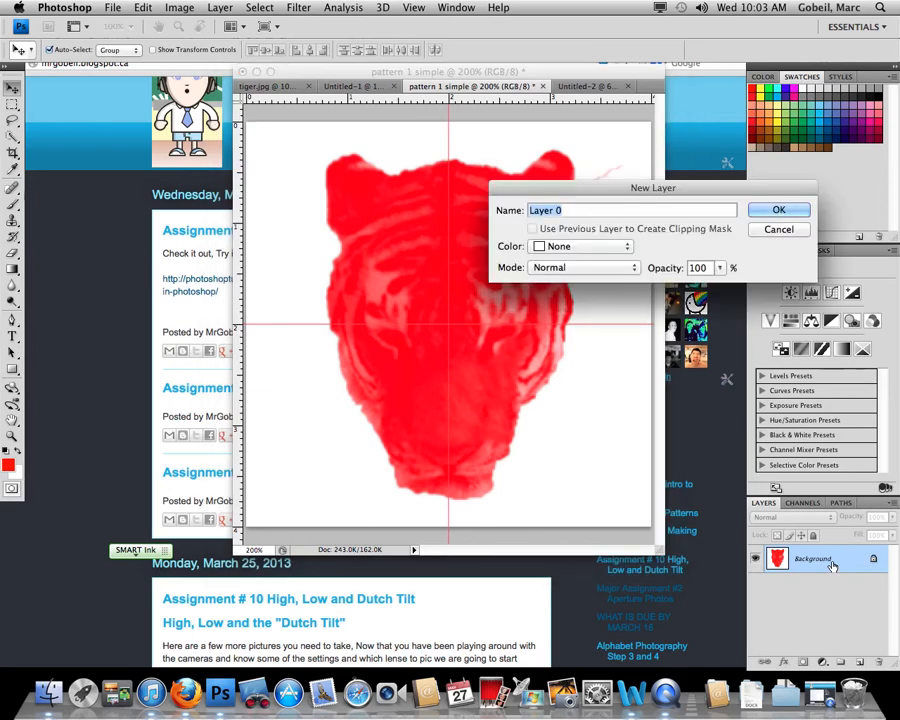
pyautogui.press('Return')
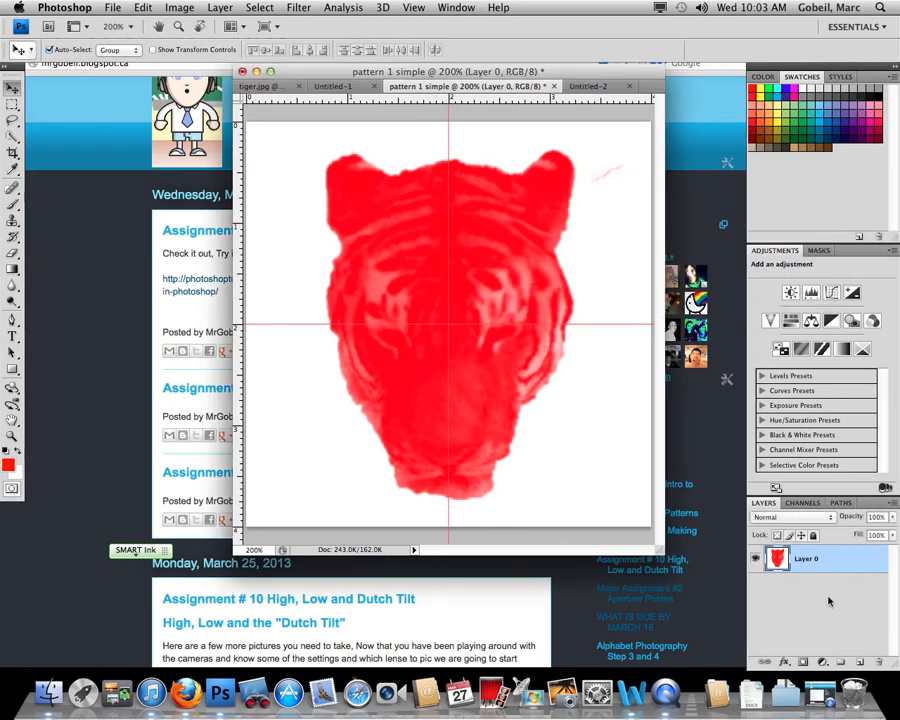
# - Replace the red tiger-head layer, Layer 0, with a new empty transparent layer
pyautogui.click(756, 561)
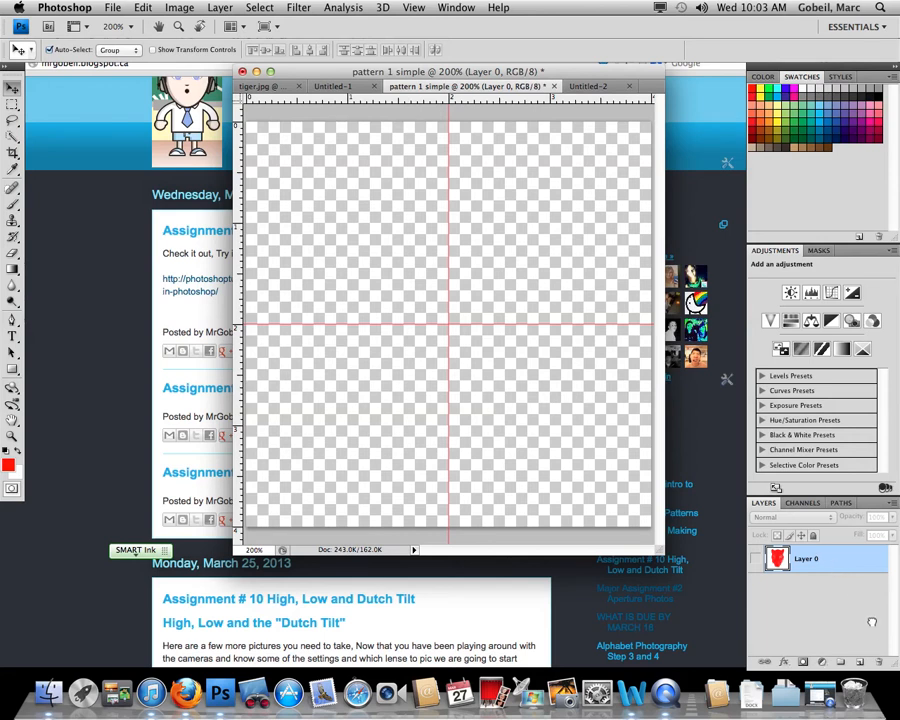
pyautogui.click(800, 594)
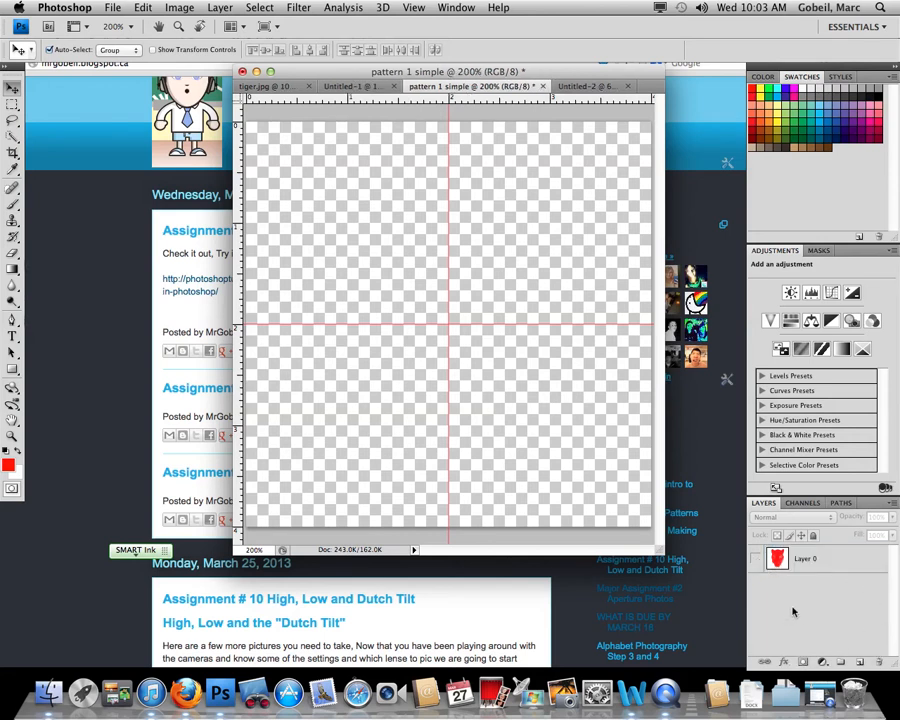
pyautogui.click(12, 205)
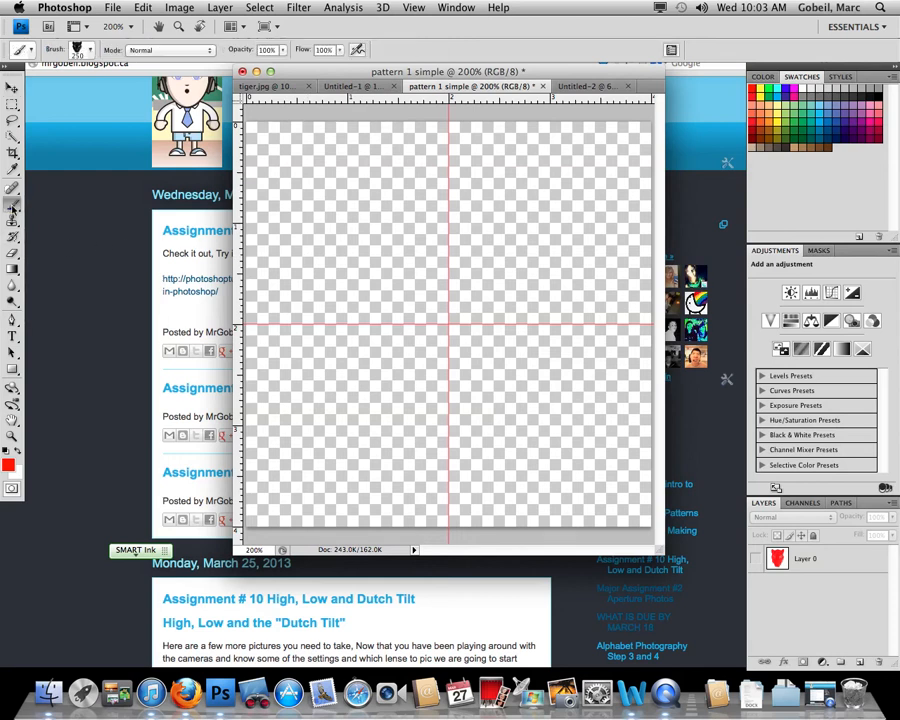
pyautogui.click(860, 663)
pyautogui.click(812, 585)
pyautogui.rightClick(836, 590)
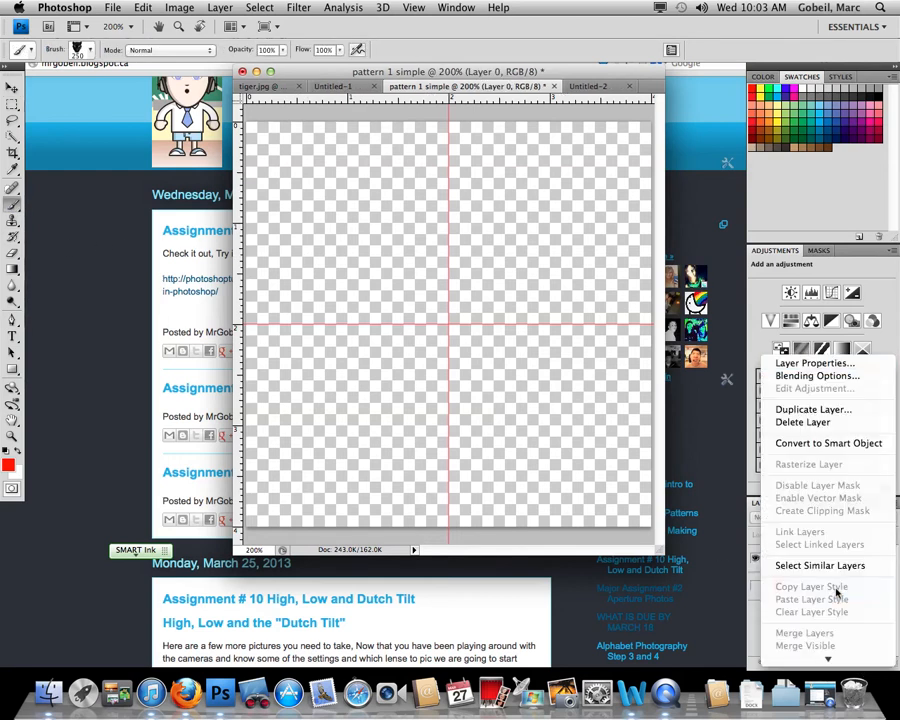
pyautogui.click(842, 426)
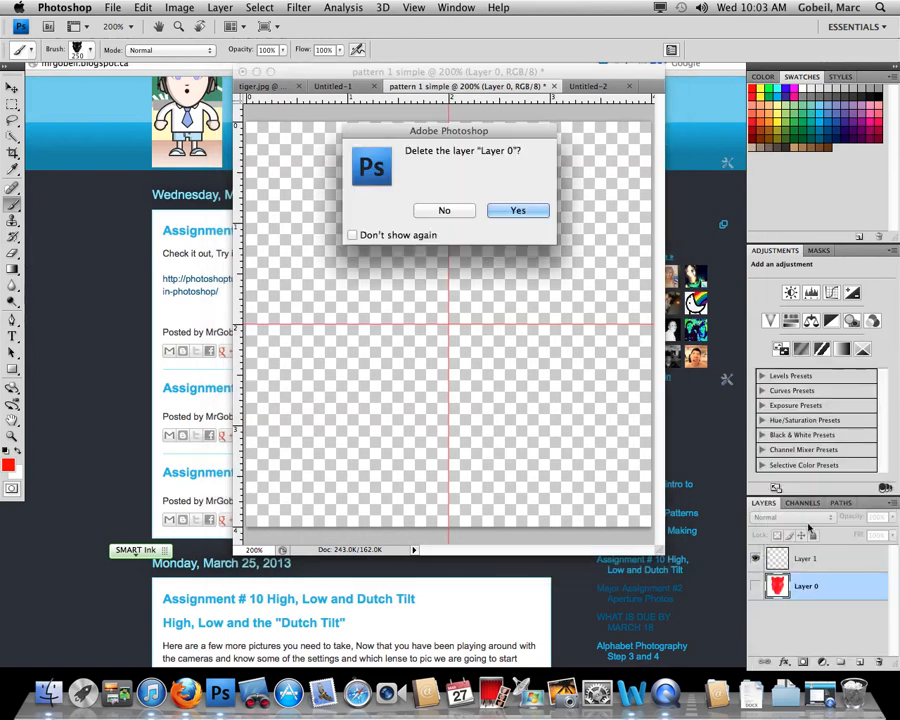
pyautogui.click(525, 212)
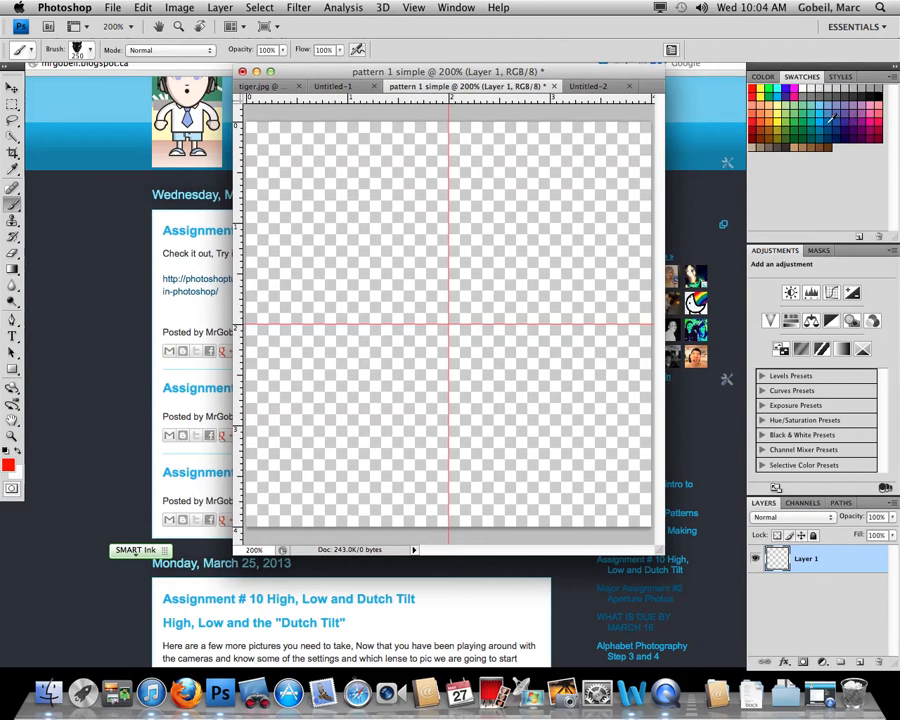
# - Stamp the tiger-head brush once in light blue at size 250 on the empty layer, centred on the guide intersection
pyautogui.click(823, 118)
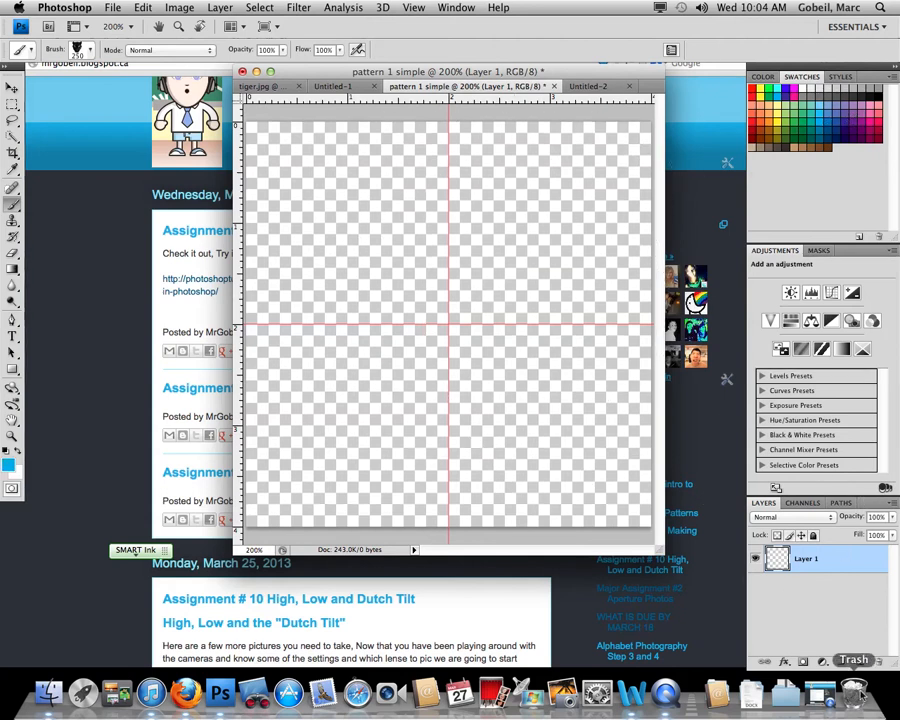
pyautogui.press('[')
pyautogui.press('[')
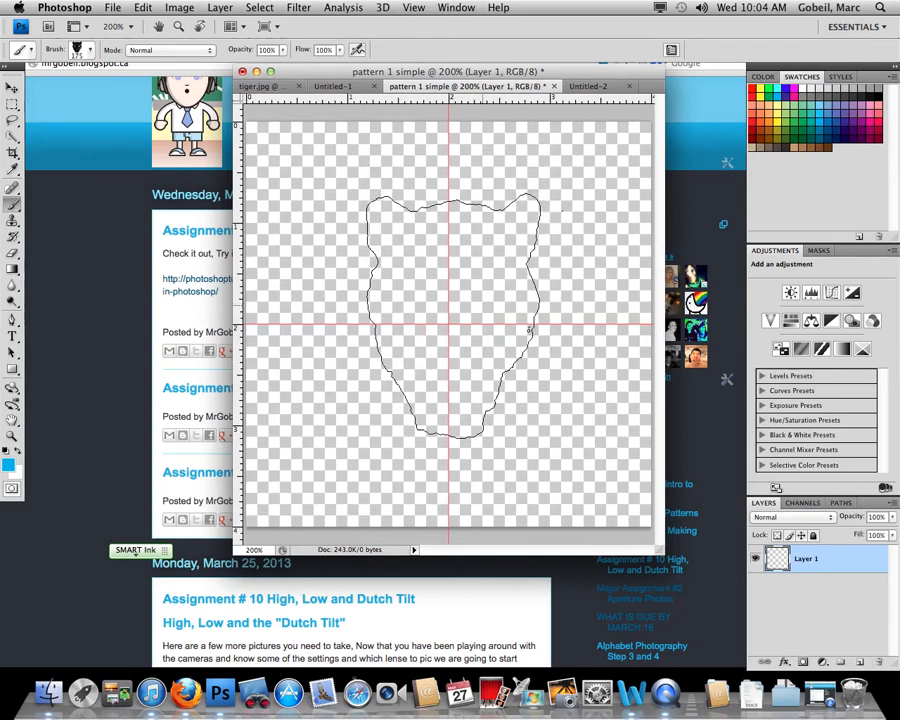
pyautogui.press(']')
pyautogui.press(']')
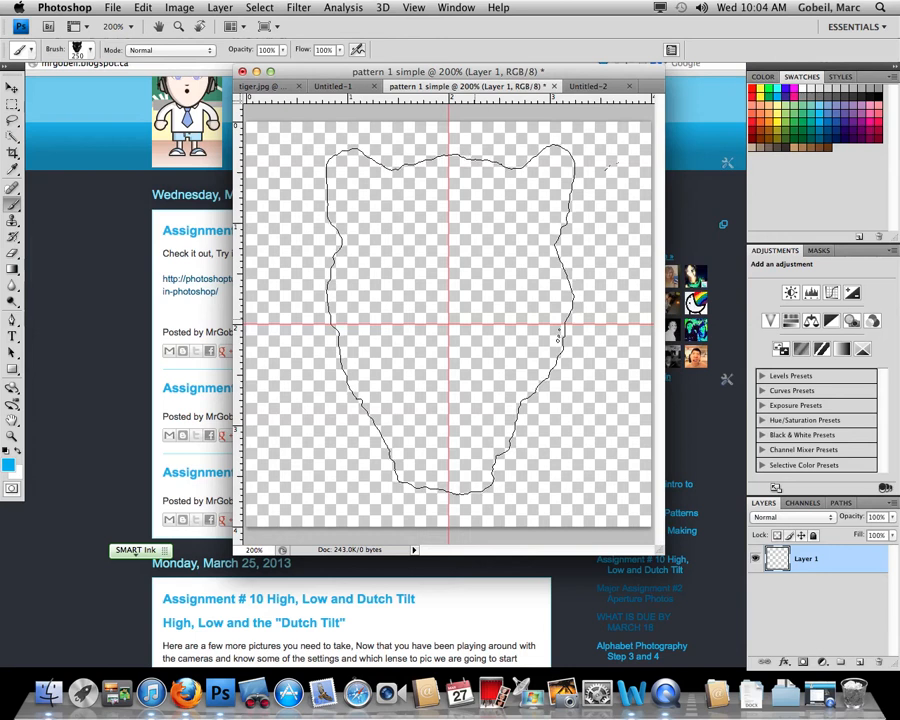
pyautogui.click(450, 320)
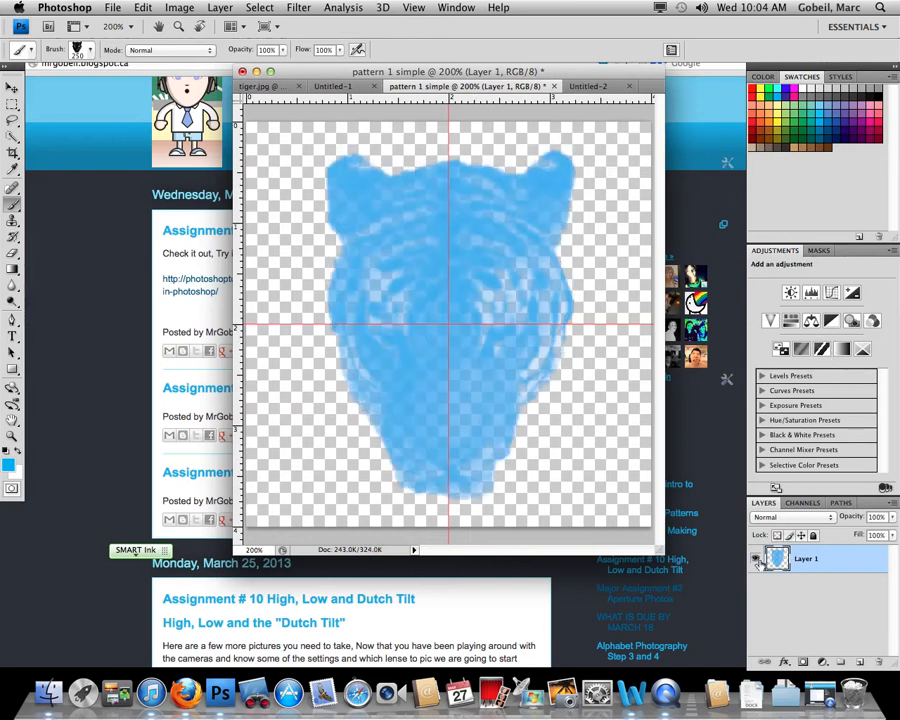
# - Hide the blue tiger-head layer and add a new empty layer above it, with orange as the foreground colour
pyautogui.click(756, 560)
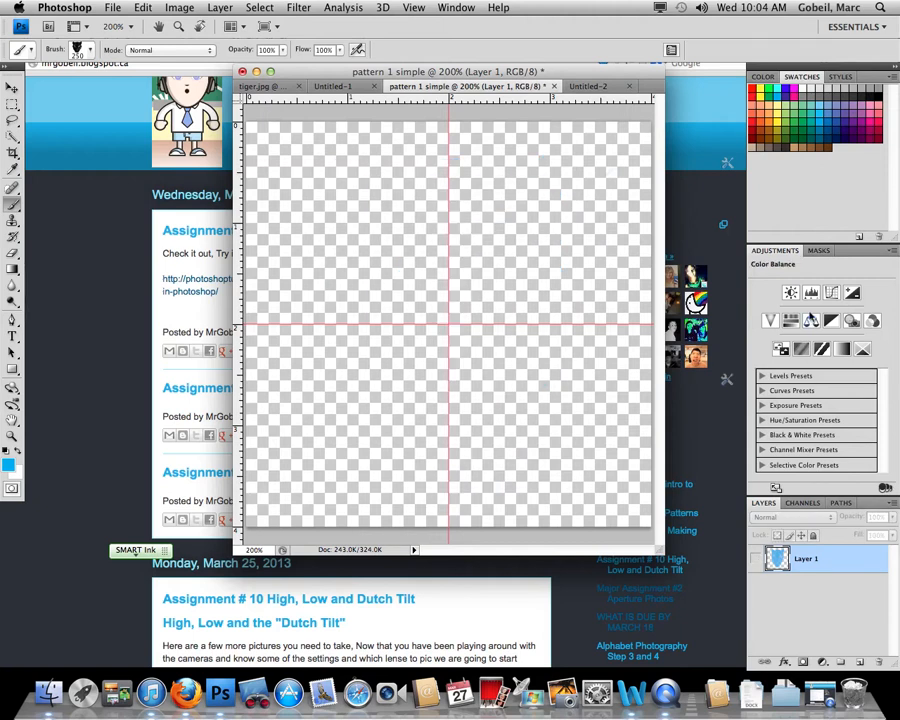
pyautogui.click(755, 90)
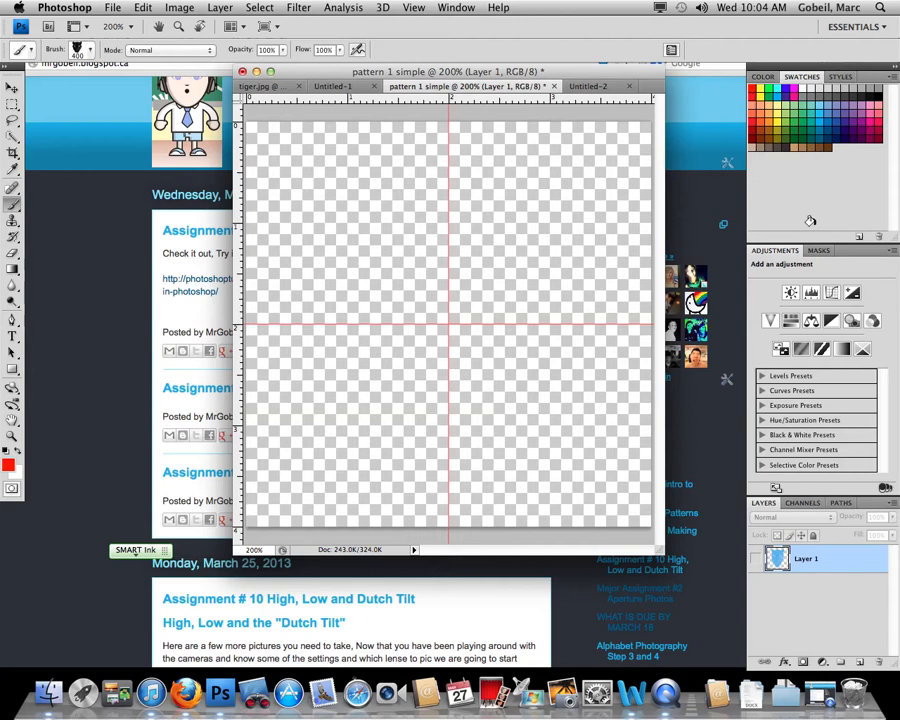
pyautogui.click(768, 117)
pyautogui.click(859, 663)
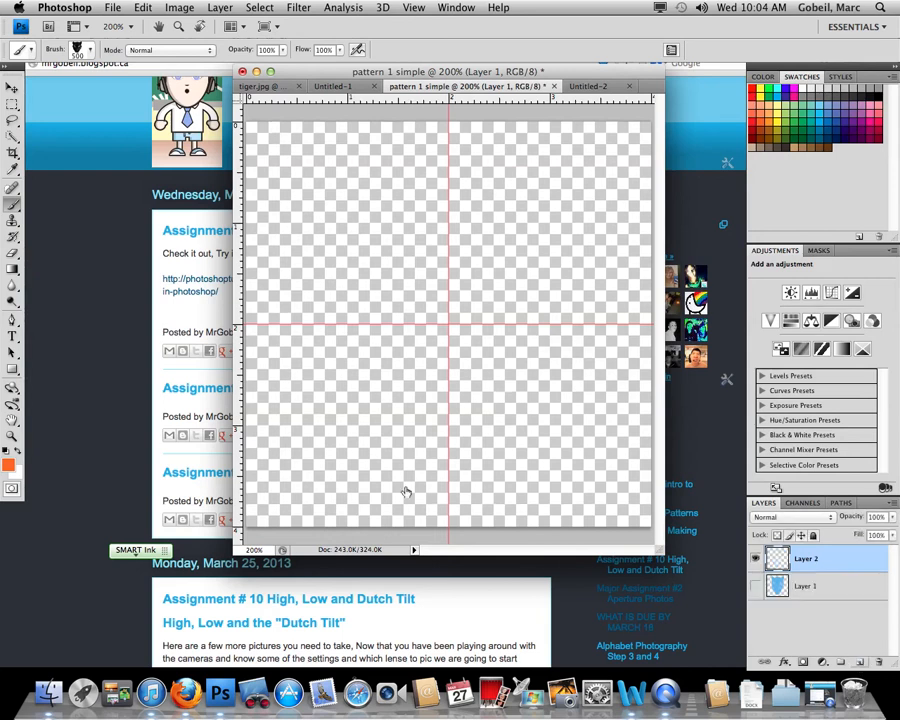
# - Stamp the tiger-head brush once in orange at size 175 on Layer 2, centred on the guide intersection
pyautogui.press('[')
pyautogui.press('[')
pyautogui.press('[')
pyautogui.press('[')
pyautogui.press('[')
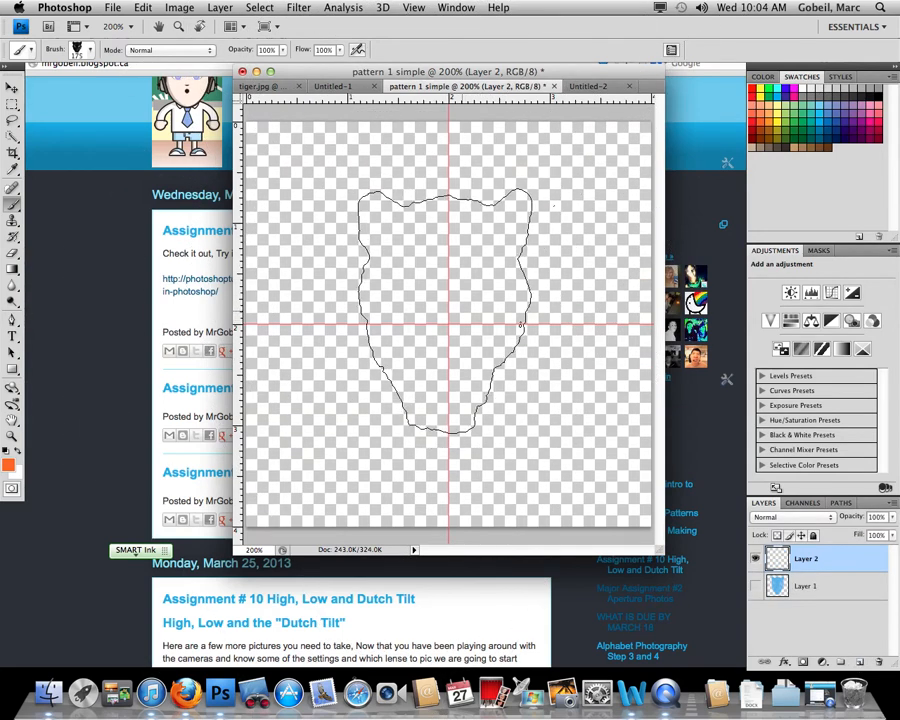
pyautogui.click(445, 311)
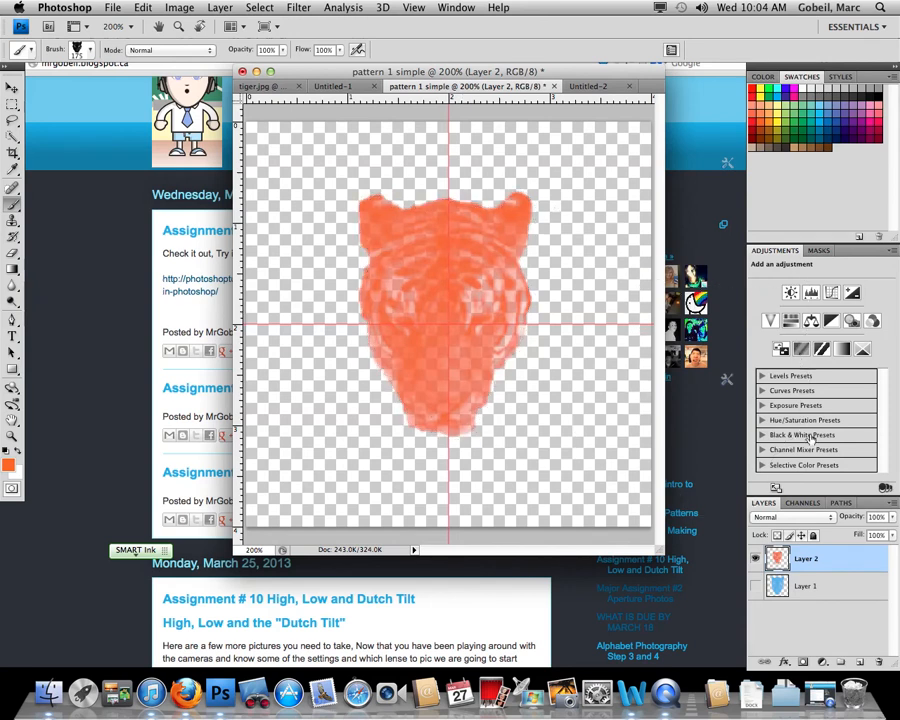
# - Hide the orange tiger-head layer, show the blue one again, and enlarge the document window
pyautogui.click(756, 559)
pyautogui.click(755, 586)
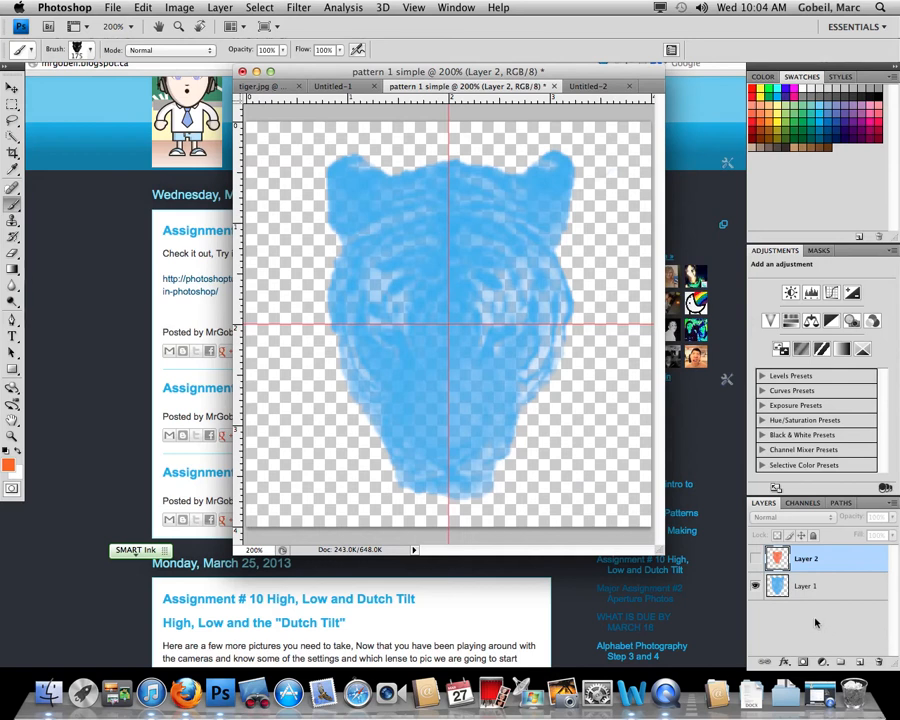
pyautogui.moveTo(662, 554); pyautogui.dragTo(745, 623)
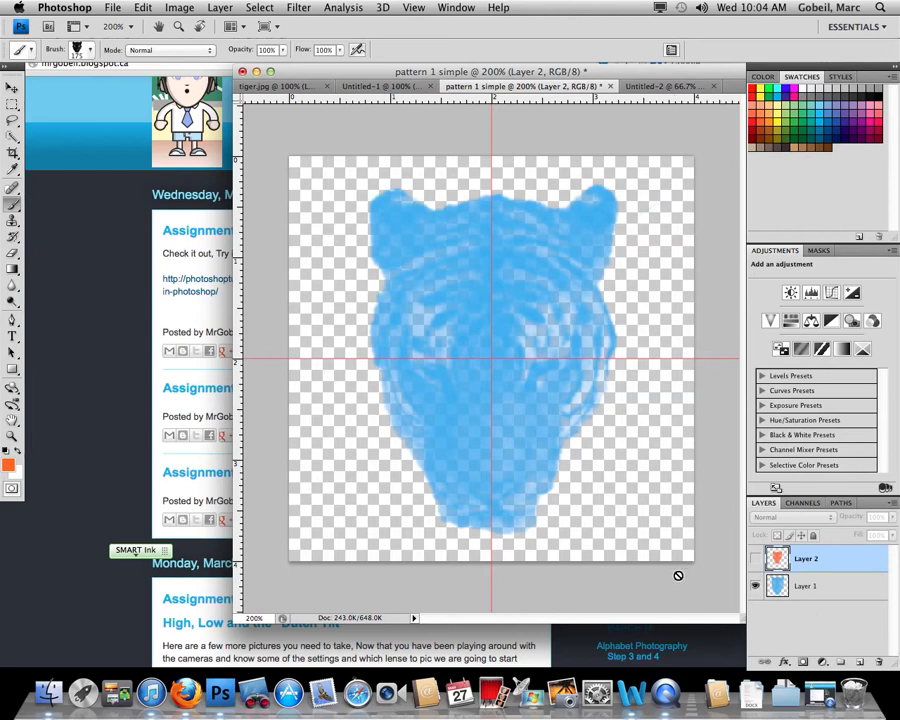
# - Select the canvas's upper-left quarter with a rectangular marquee reaching to the guide intersection
pyautogui.click(11, 88)
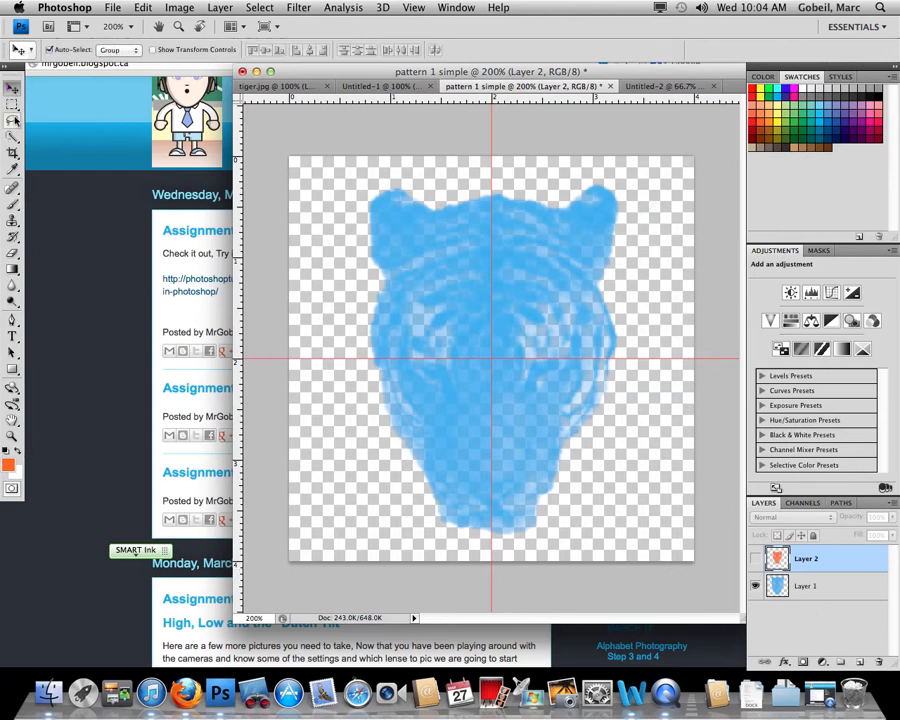
pyautogui.click(12, 103)
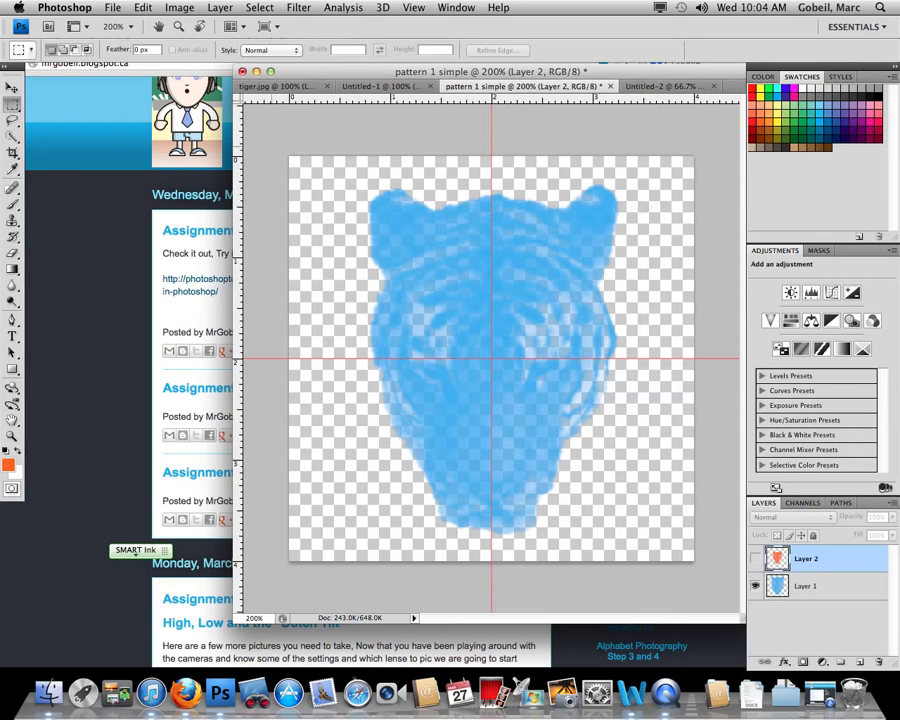
pyautogui.moveTo(449, 313); pyautogui.dragTo(491, 357)
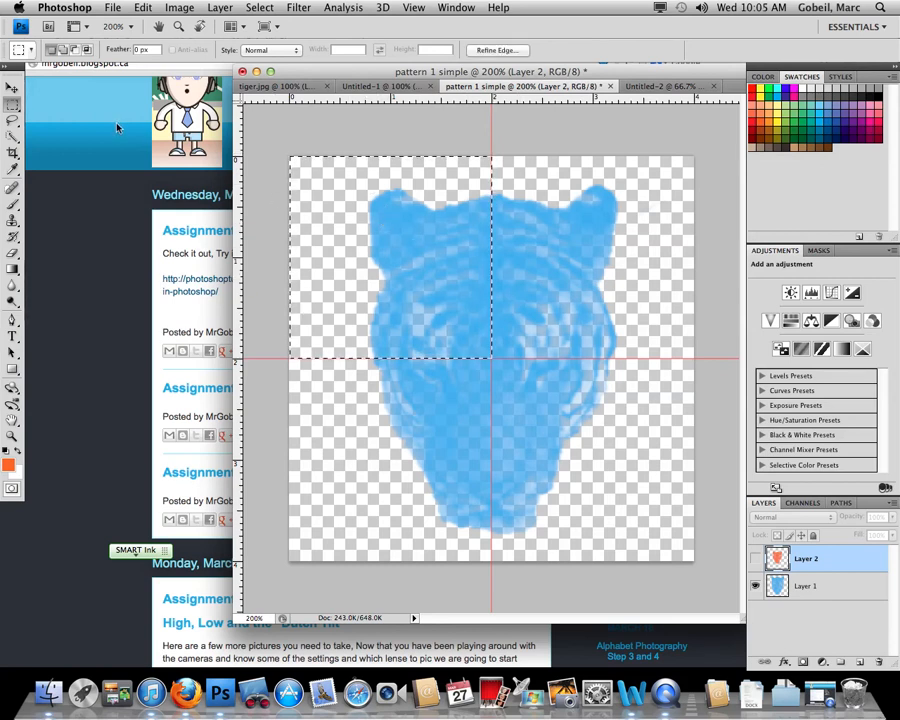
# - Cut the selected upper-left quarter of the blue tiger head from Layer 1 into a new layer
pyautogui.click(841, 596)
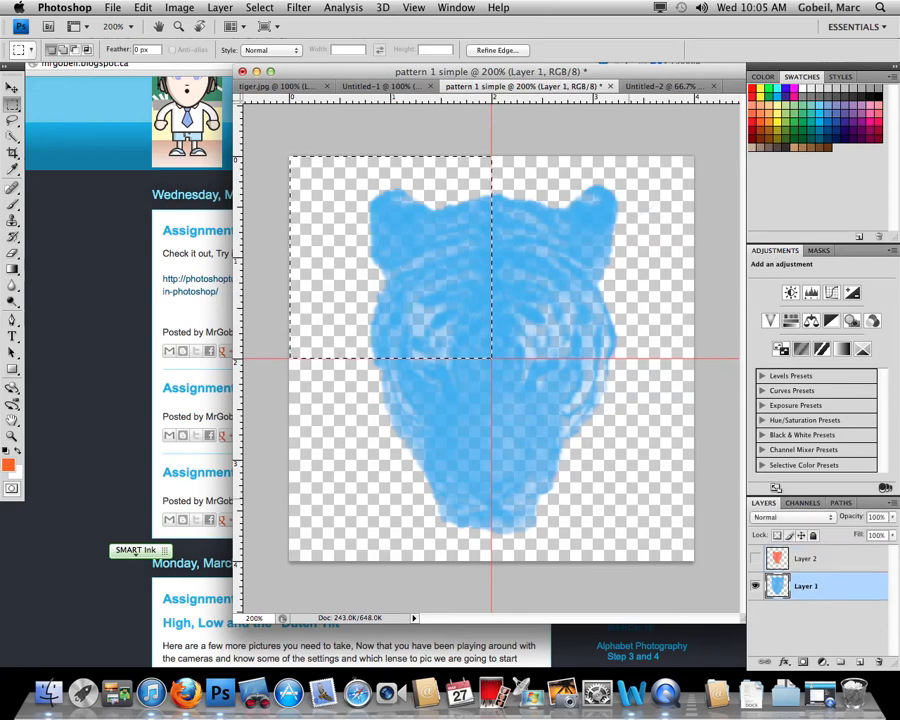
pyautogui.click(12, 88)
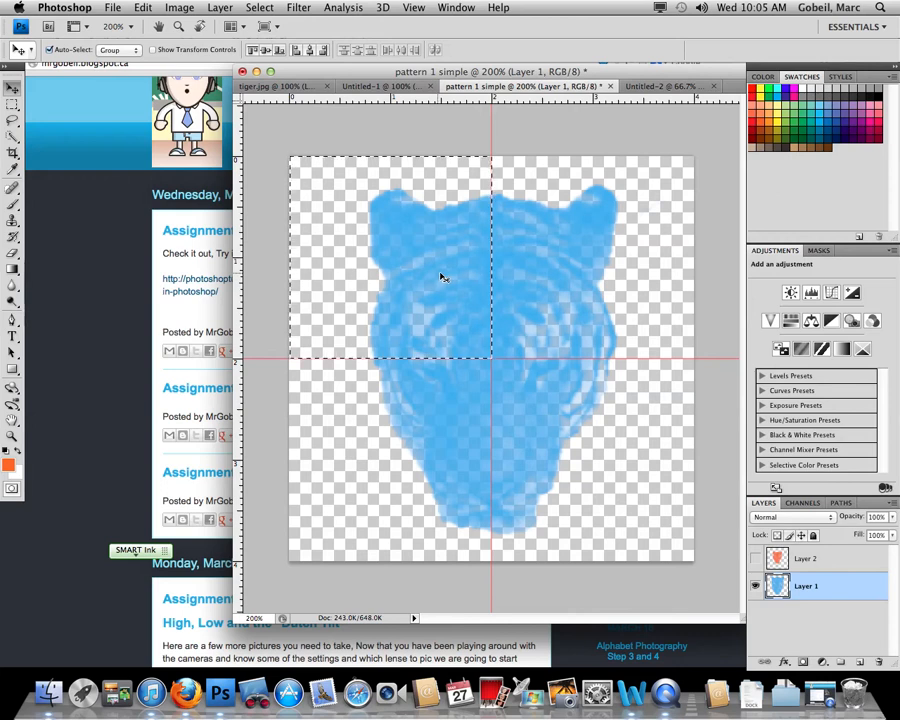
pyautogui.press('m')
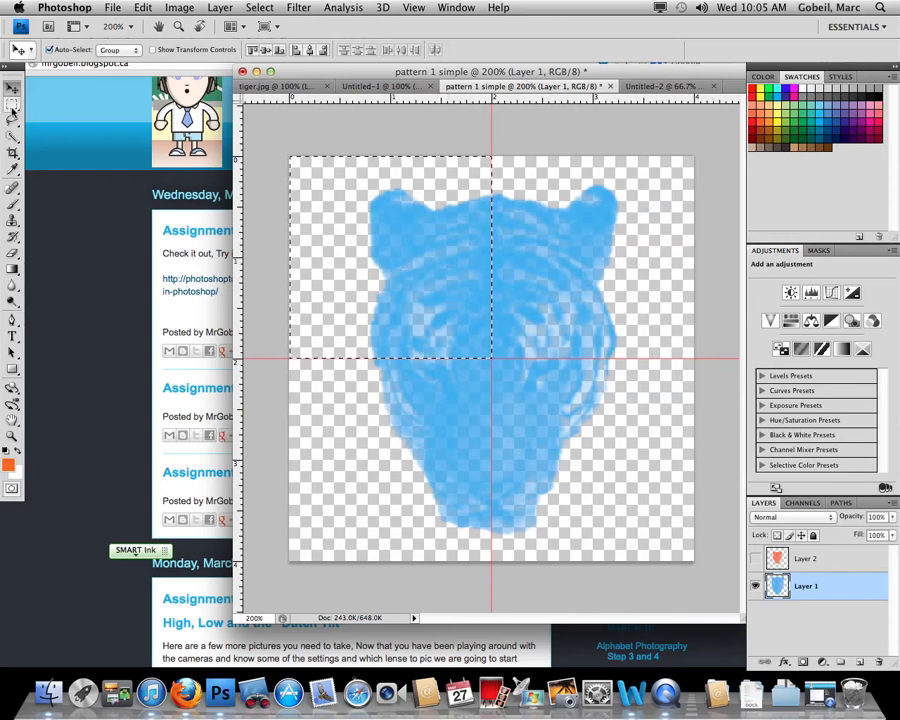
pyautogui.rightClick(422, 265)
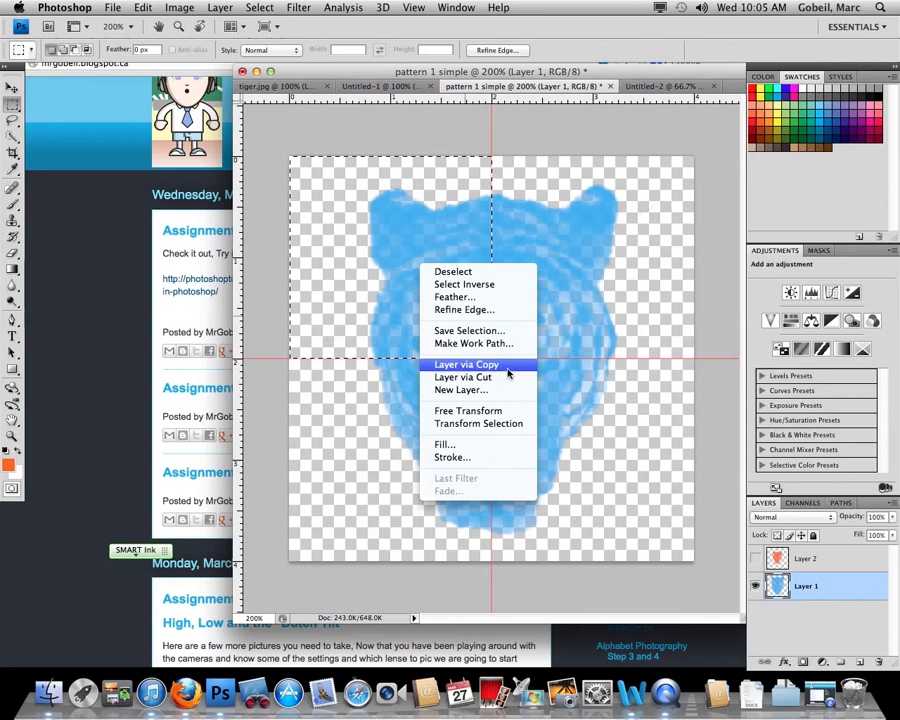
pyautogui.click(507, 381)
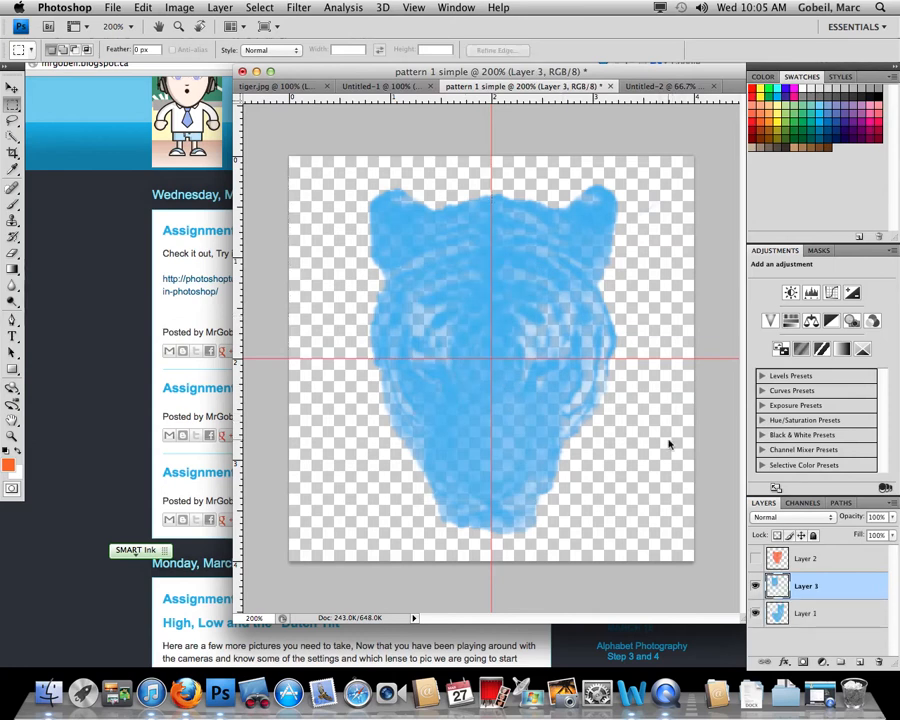
# - With Layer 1 hidden, move the cut quarter into the canvas's lower-right corner, then hide that piece and show Layer 1 again
pyautogui.click(12, 87)
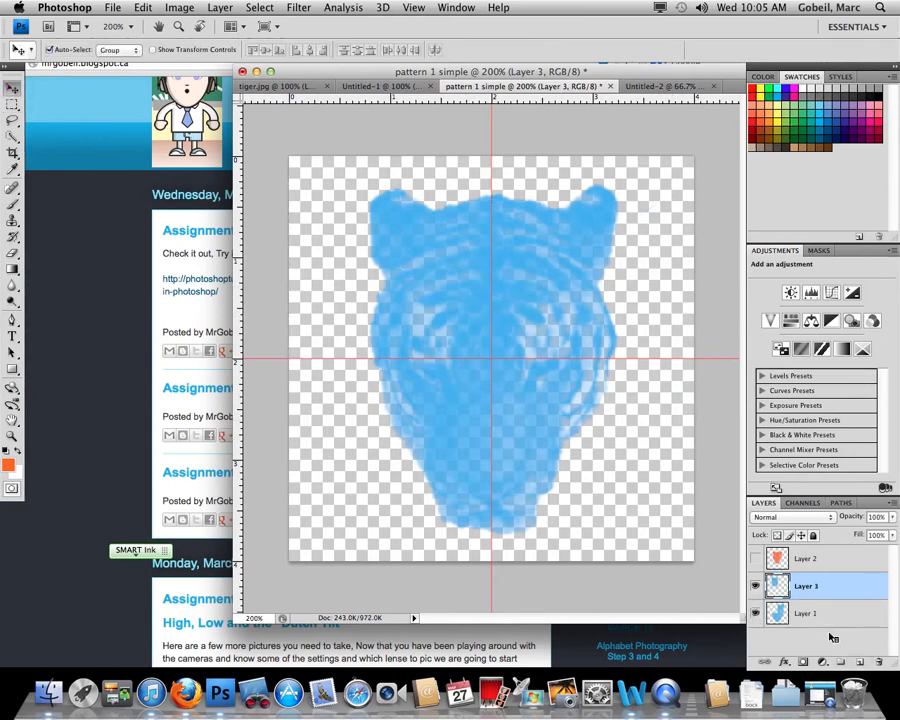
pyautogui.click(755, 613)
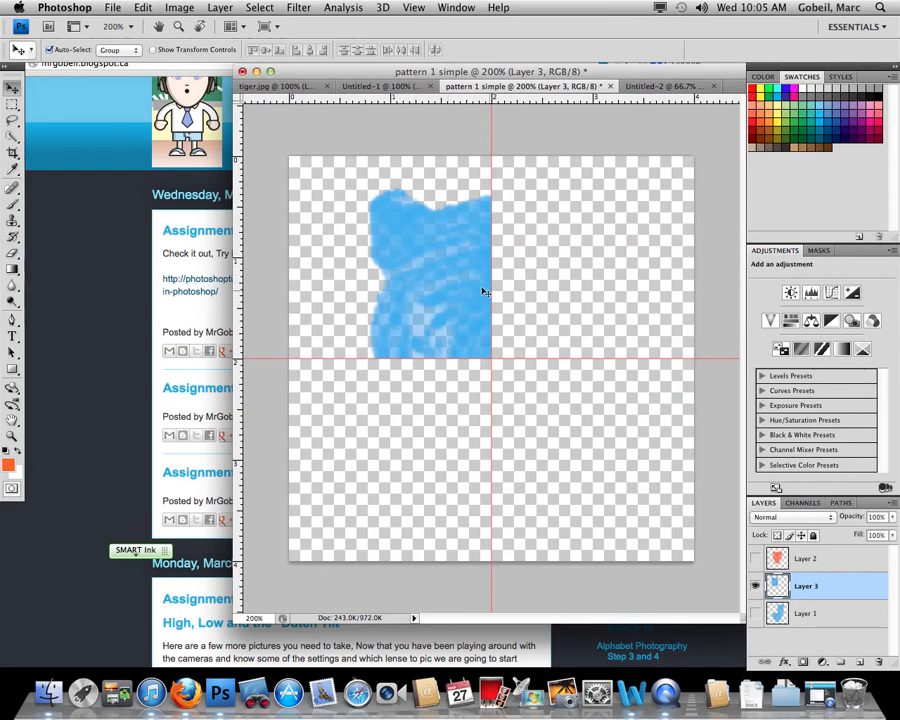
pyautogui.moveTo(435, 277); pyautogui.dragTo(626, 481)
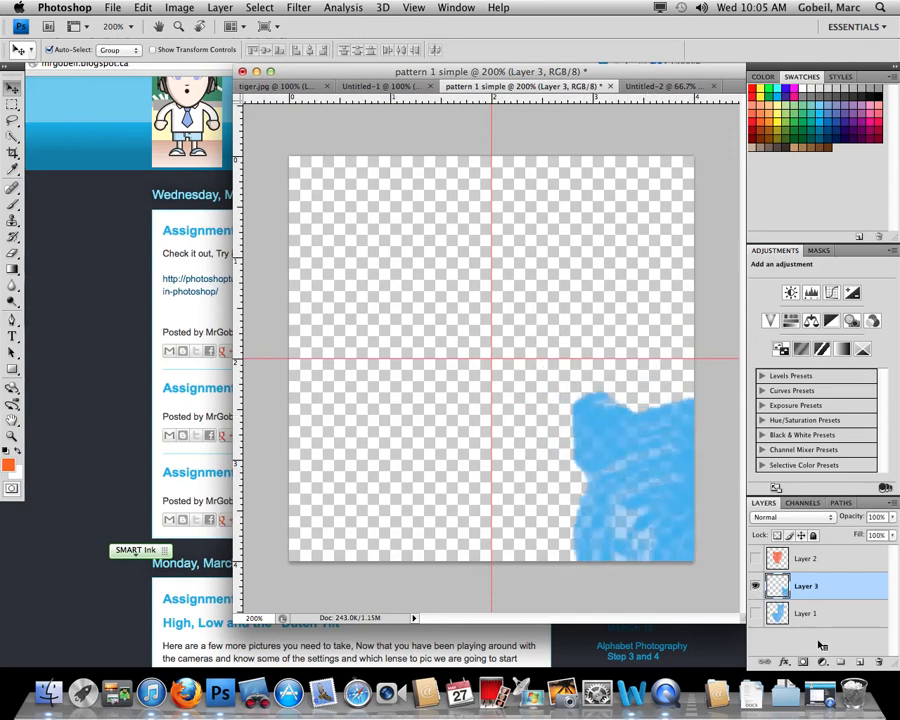
pyautogui.click(757, 587)
pyautogui.click(757, 613)
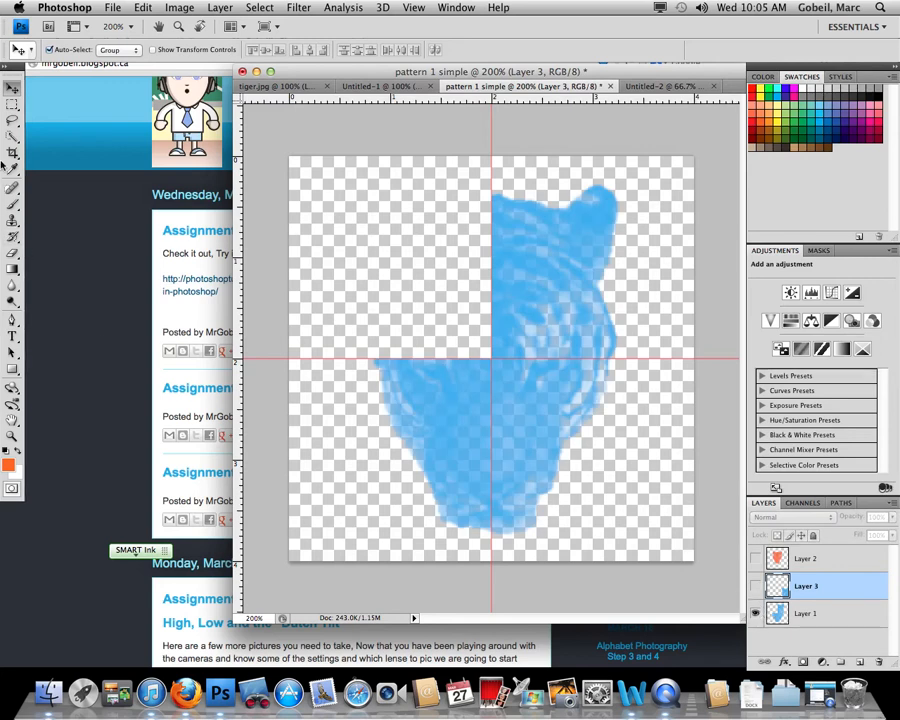
# - Select the canvas's lower-right quarter up to the guide intersection and cut it from Layer 3 into a new layer
pyautogui.click(12, 103)
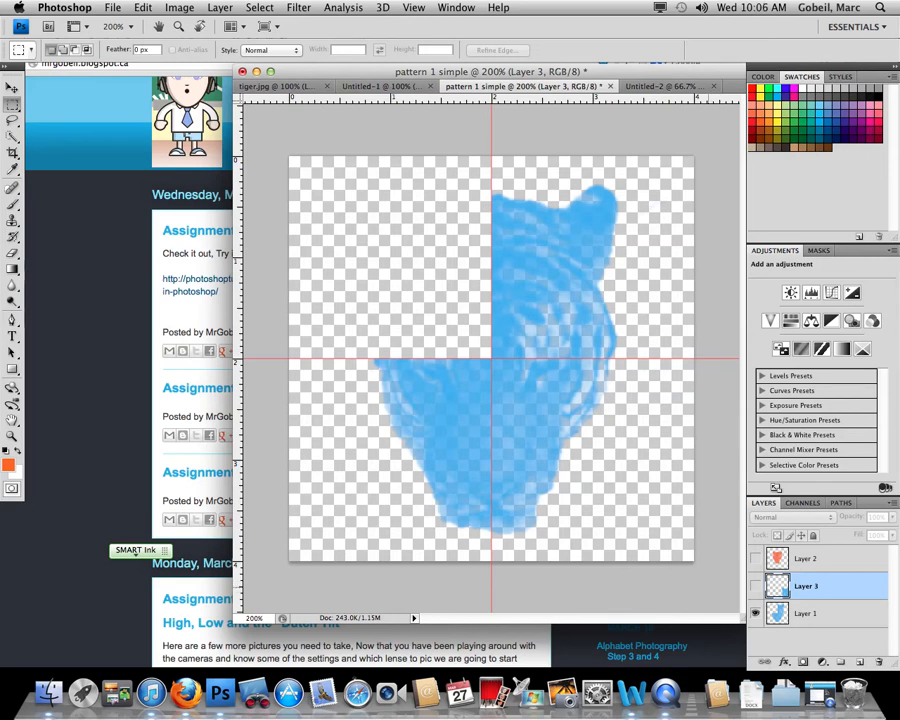
pyautogui.moveTo(694, 561); pyautogui.dragTo(664, 551)
pyautogui.moveTo(574, 478); pyautogui.dragTo(492, 358)
pyautogui.rightClick(552, 392)
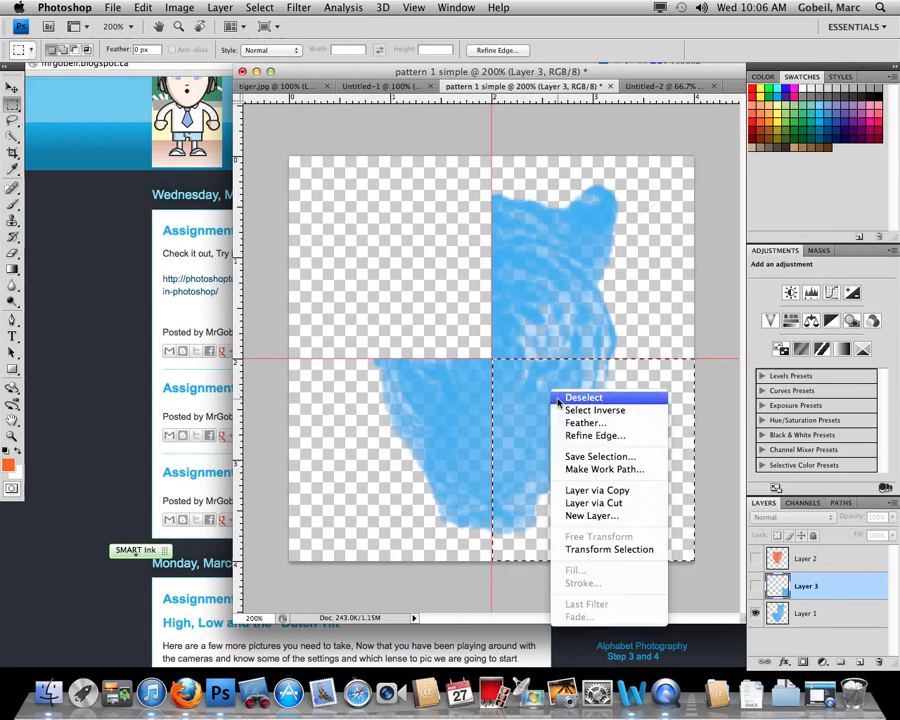
pyautogui.click(641, 511)
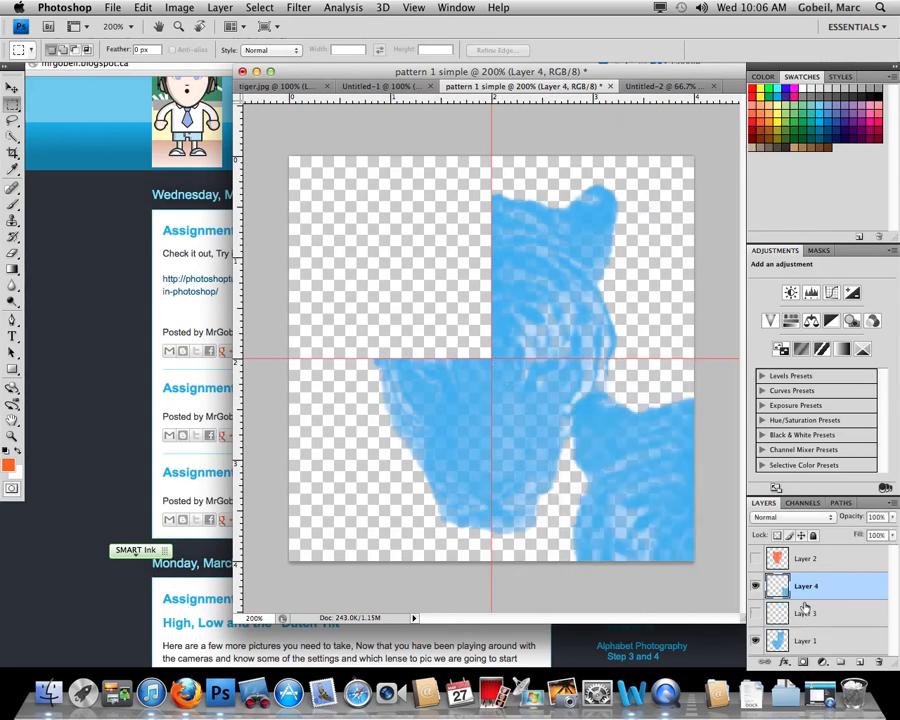
# - Snap the Layer 4 piece back into the lower-right corner, hide its layer, and leave Layer 3 visible
pyautogui.press('v')
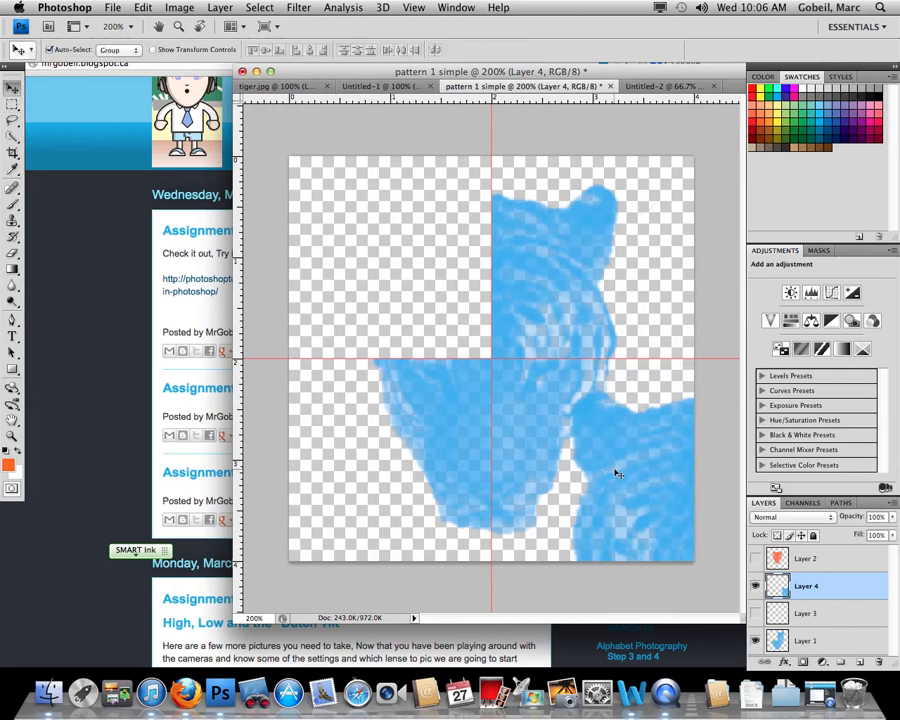
pyautogui.moveTo(641, 488); pyautogui.dragTo(684, 503)
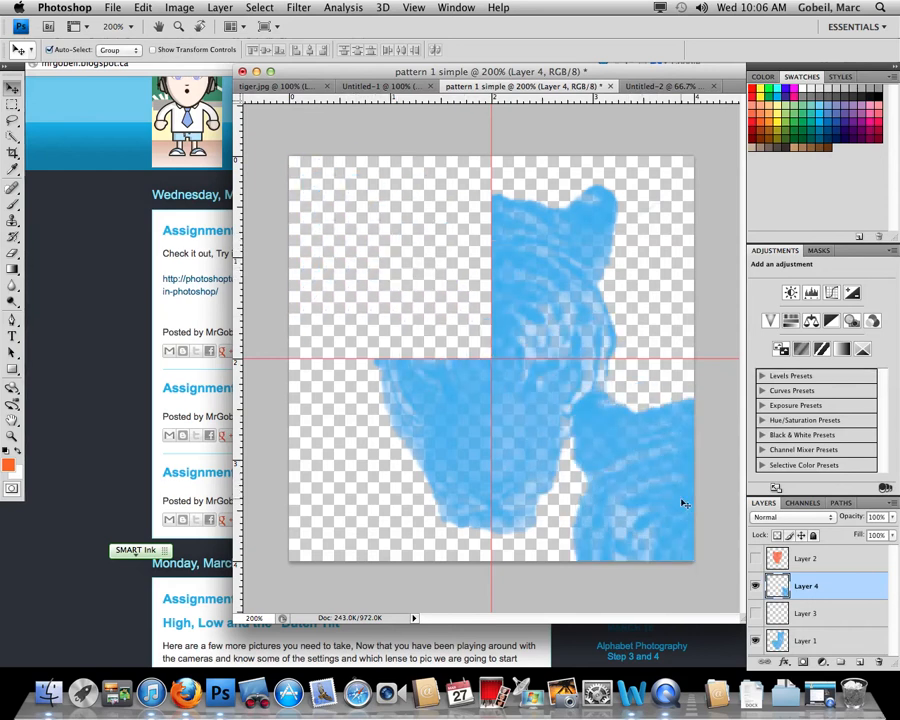
pyautogui.click(755, 586)
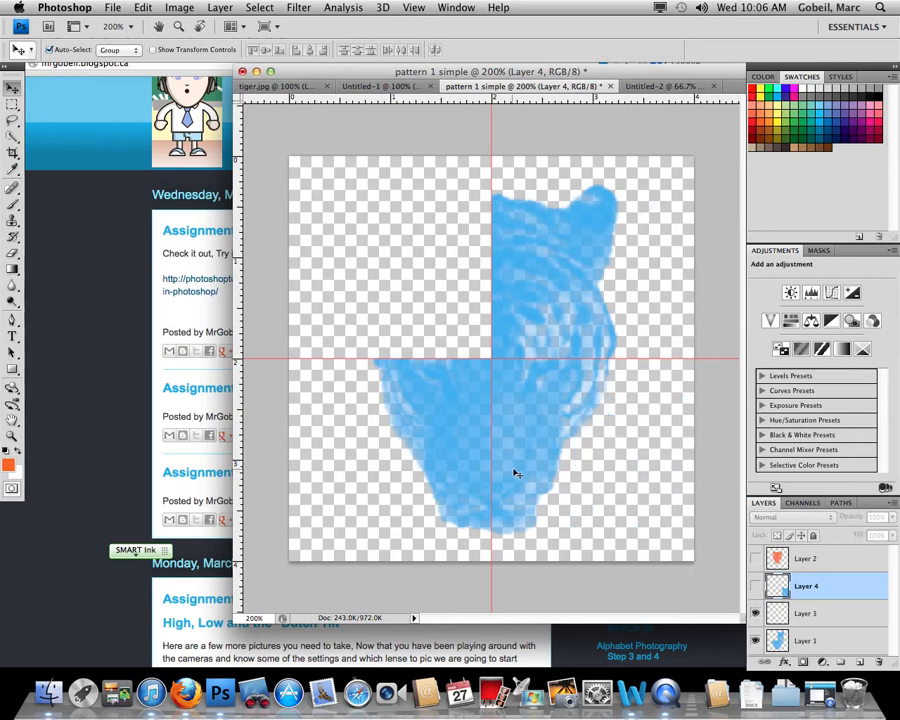
# - Select the lower-right quarter of the blue tiger head on Layer 1 and cut it into a new layer
pyautogui.click(828, 641)
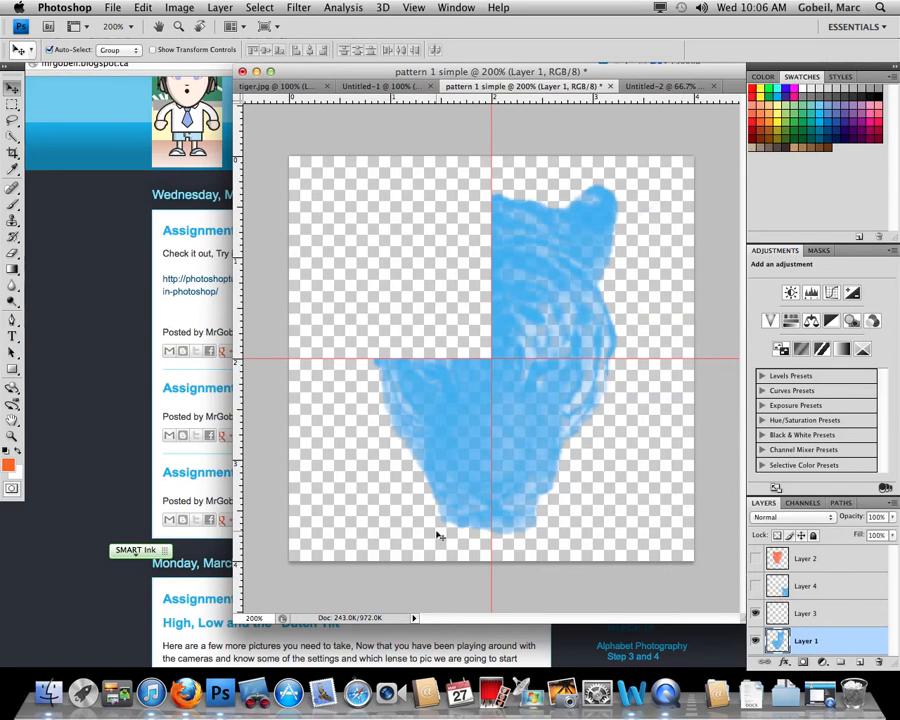
pyautogui.click(12, 104)
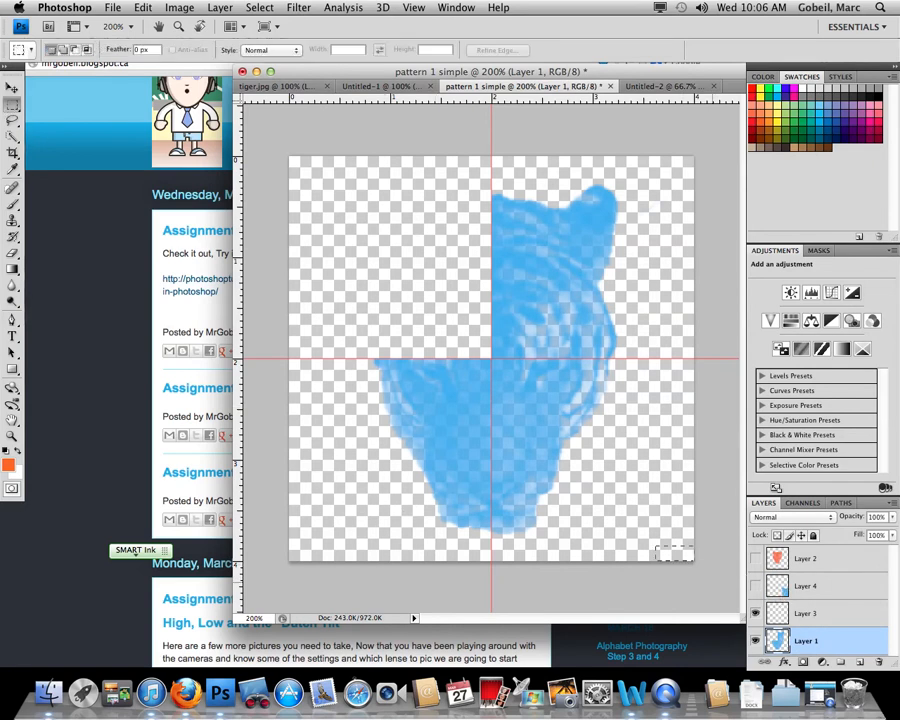
pyautogui.moveTo(491, 359); pyautogui.dragTo(694, 560)
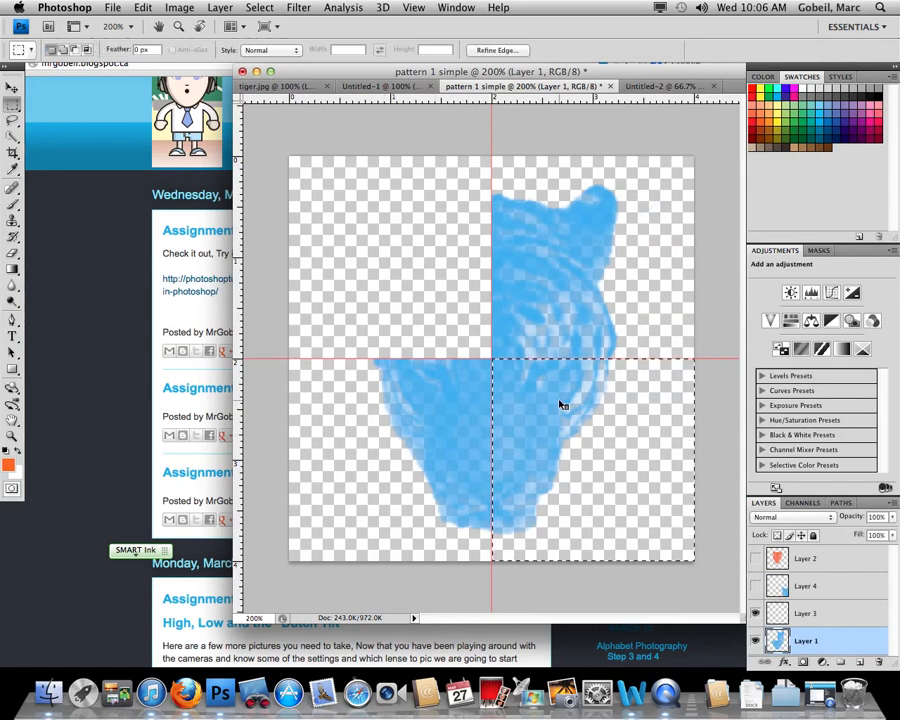
pyautogui.rightClick(553, 393)
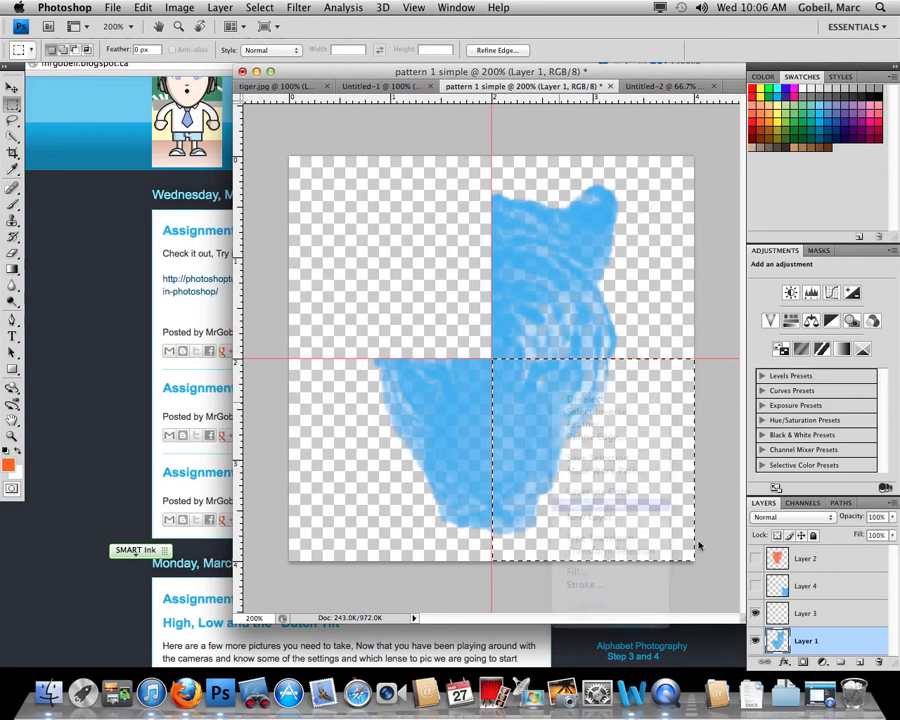
pyautogui.click(665, 511)
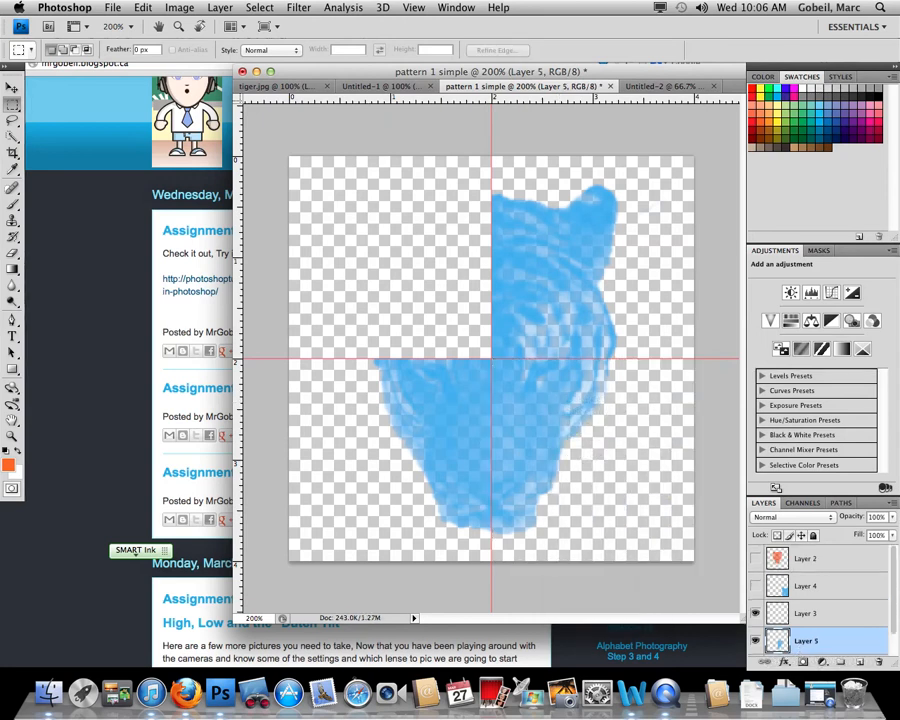
# - Move the cut lower-right quarter so it snaps into the canvas's upper-left corner, and hide its layer
pyautogui.press('v')
pyautogui.moveTo(535, 427); pyautogui.dragTo(339, 233)
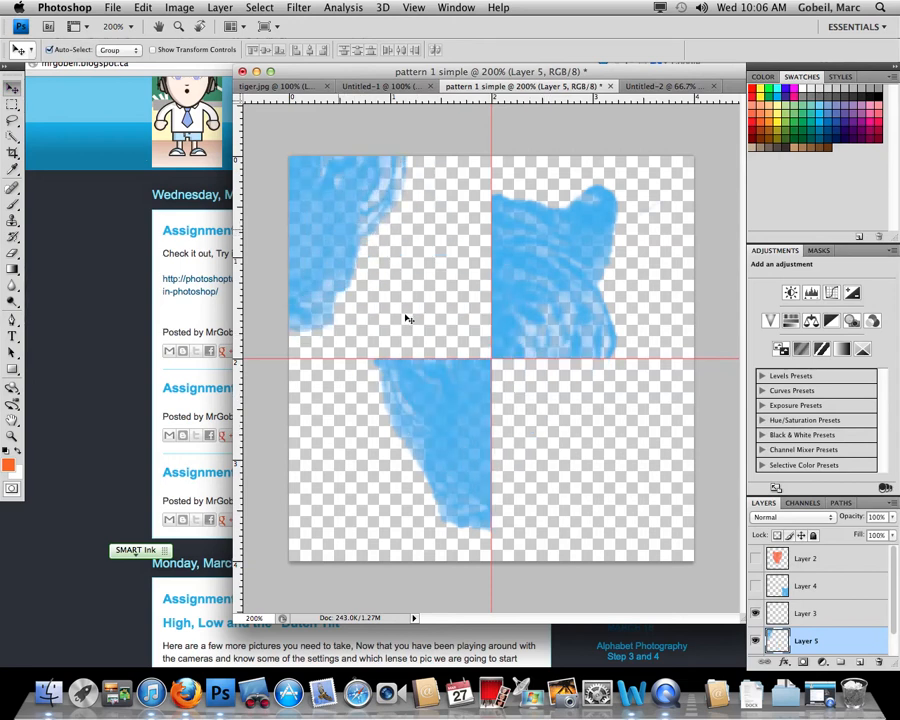
pyautogui.moveTo(335, 233); pyautogui.dragTo(344, 239)
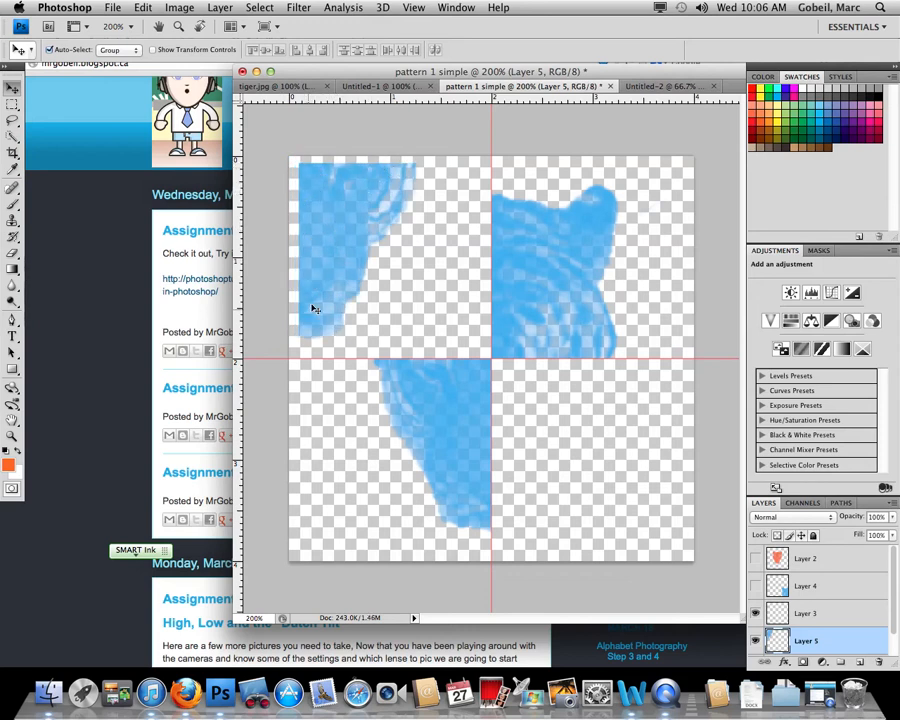
pyautogui.moveTo(311, 275); pyautogui.dragTo(301, 267)
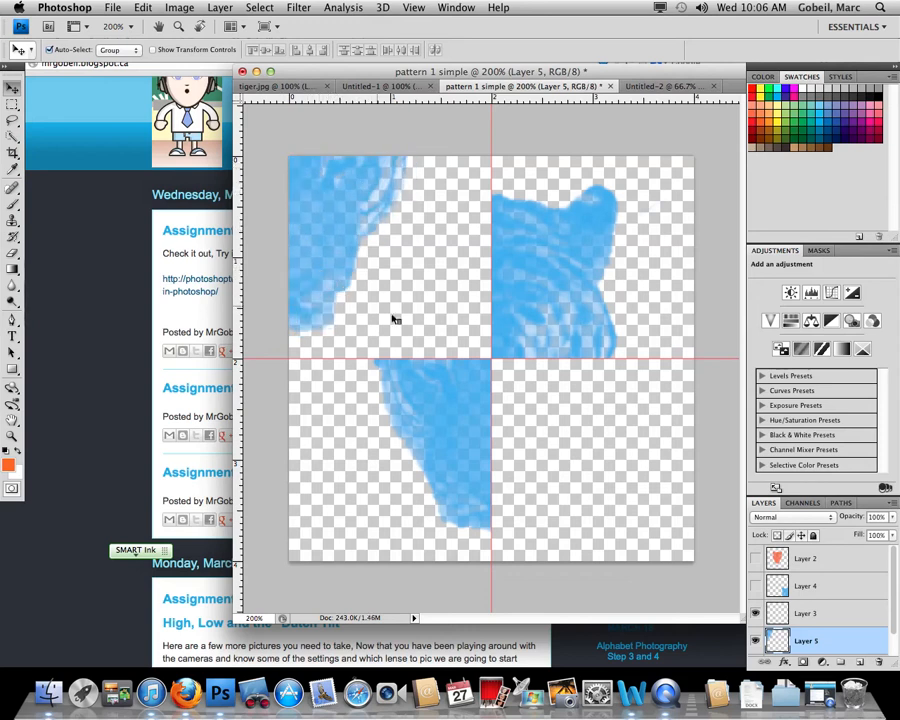
pyautogui.click(756, 641)
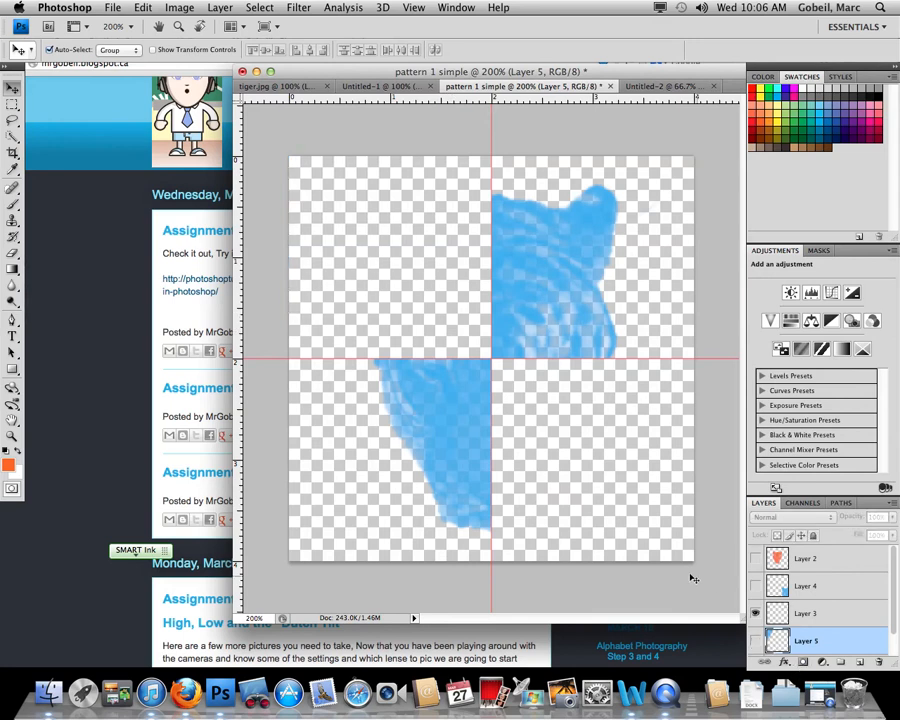
# - Select the upper-right quarter of the tiger head on Layer 1 and cut it into a new layer
pyautogui.click(12, 103)
pyautogui.scroll(-1, 860, 604)
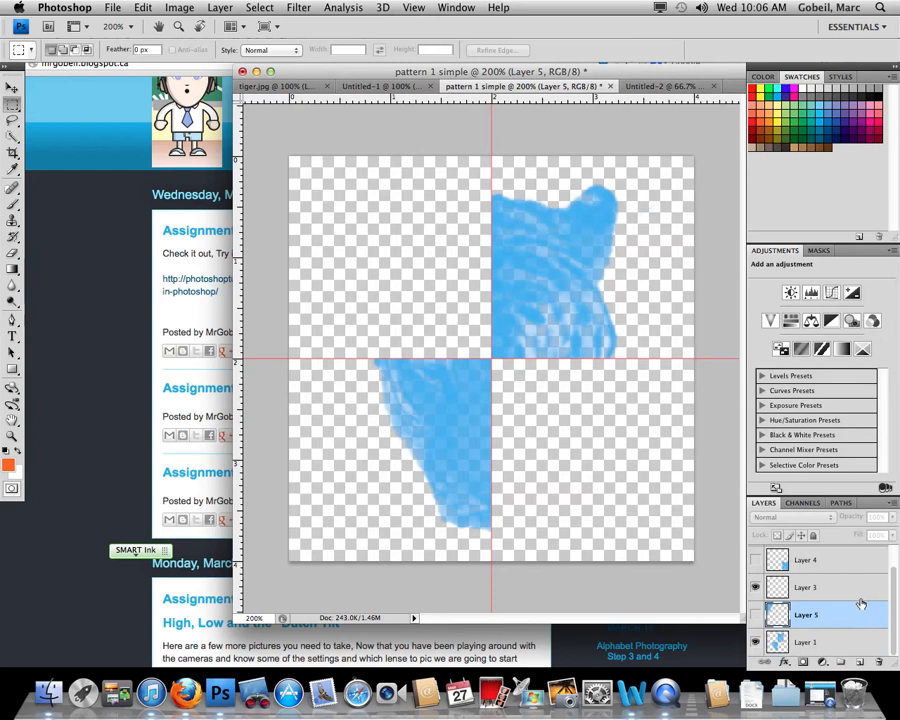
pyautogui.click(820, 641)
pyautogui.moveTo(693, 157); pyautogui.dragTo(491, 358)
pyautogui.rightClick(514, 350)
pyautogui.click(565, 406)
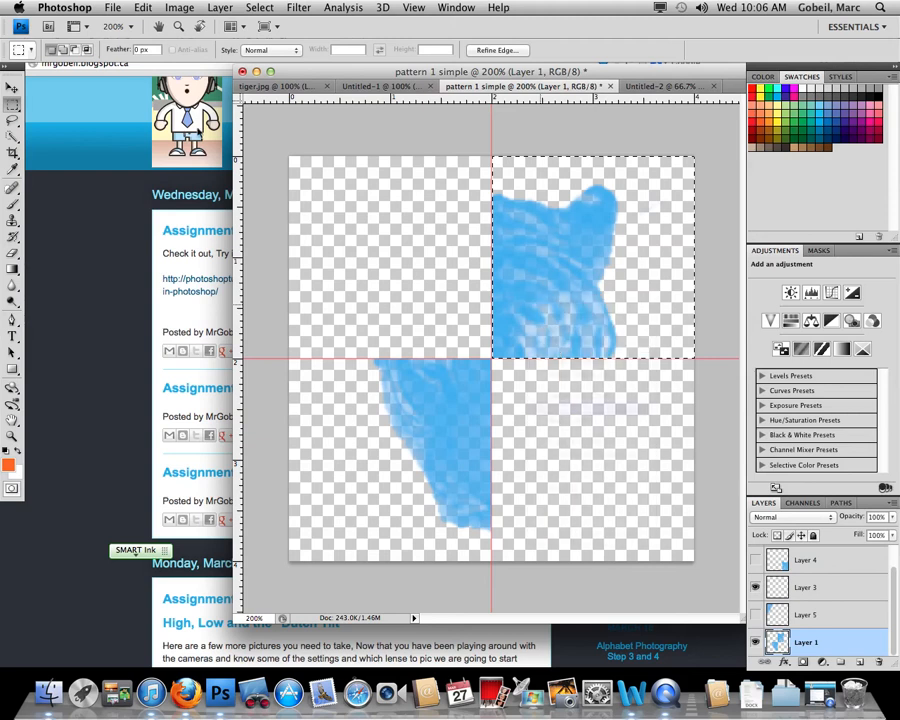
# - Move the cut upper-right quarter into the canvas's lower-left corner and hide its layer
pyautogui.press('v')
pyautogui.moveTo(548, 257); pyautogui.dragTo(349, 459)
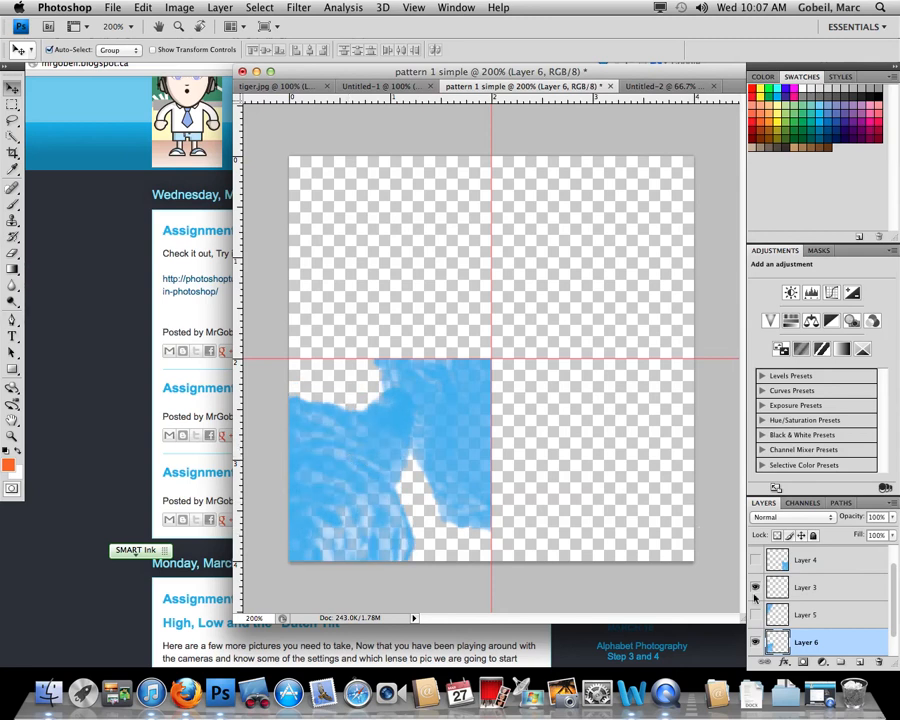
pyautogui.click(757, 645)
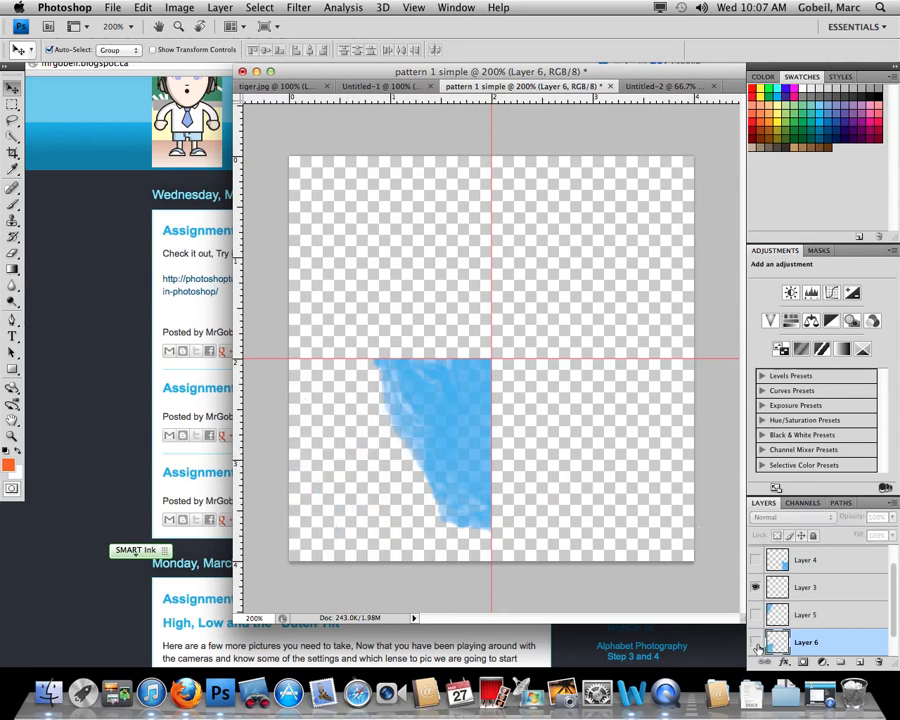
# - Move the remaining lower-left quarter of the tiger head on Layer 1 into the canvas's upper-right corner
pyautogui.scroll(-1, 826, 610)
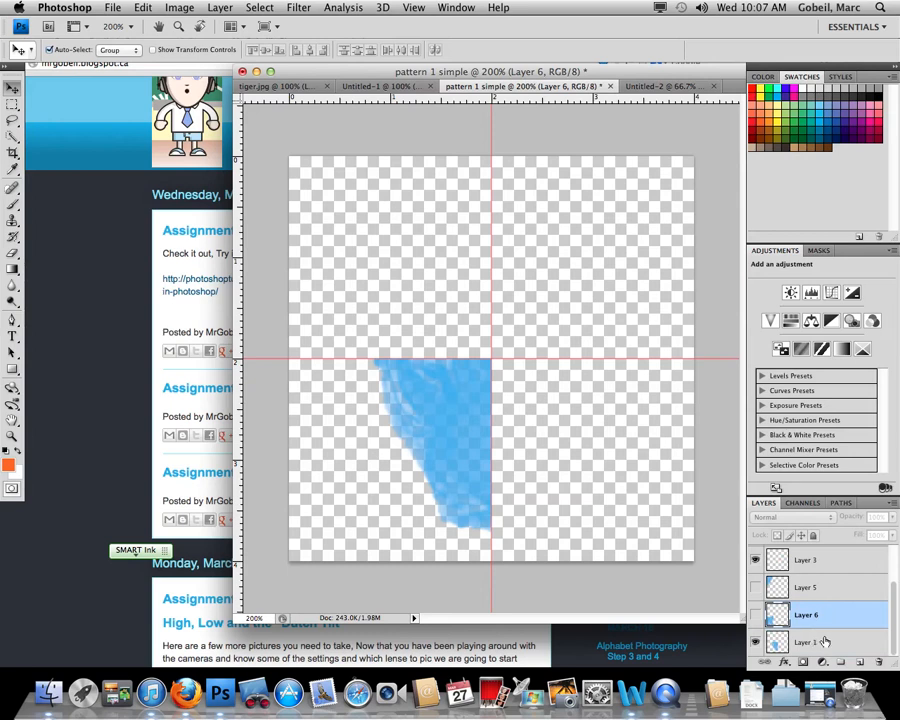
pyautogui.click(825, 642)
pyautogui.click(757, 645)
pyautogui.click(757, 645)
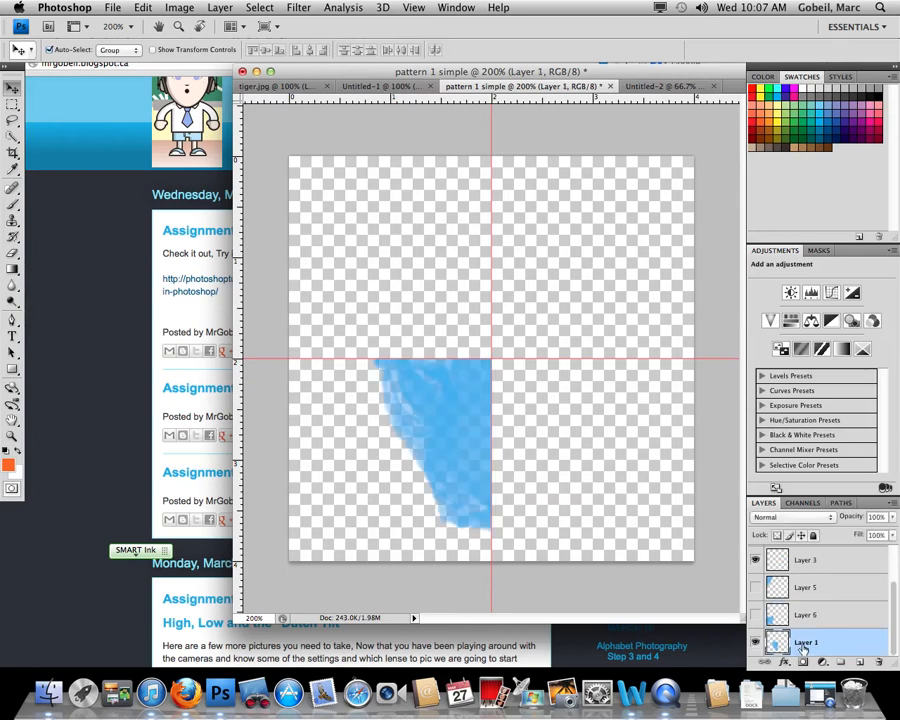
pyautogui.moveTo(416, 380); pyautogui.dragTo(626, 192)
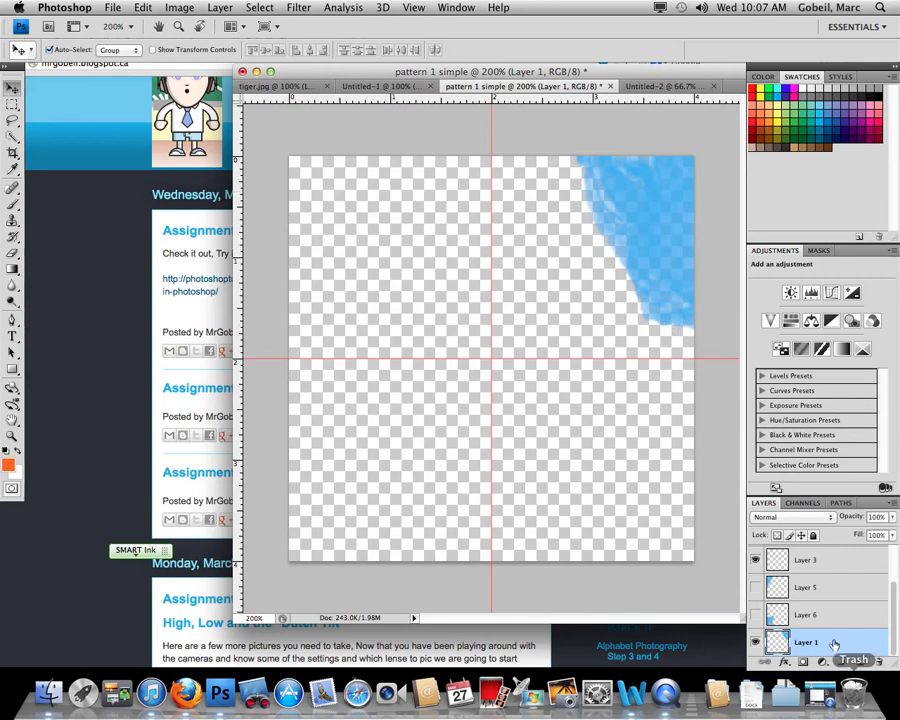
# - Show Layers 4, 5 and 6 again so all four blue quarters are displayed in the canvas corners
pyautogui.click(757, 614)
pyautogui.click(756, 615)
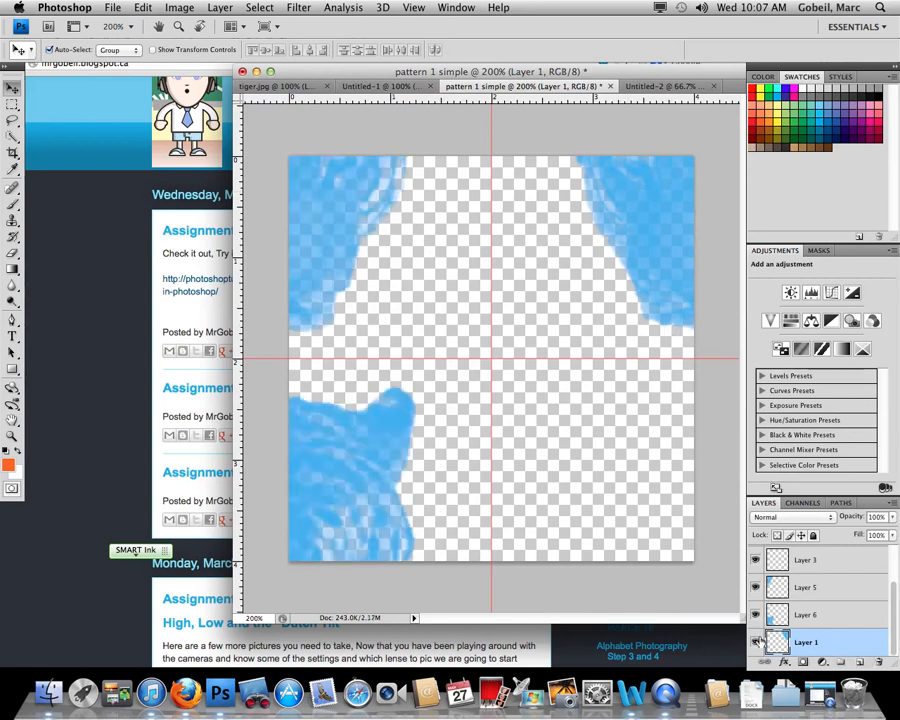
pyautogui.scroll(2, 762, 625)
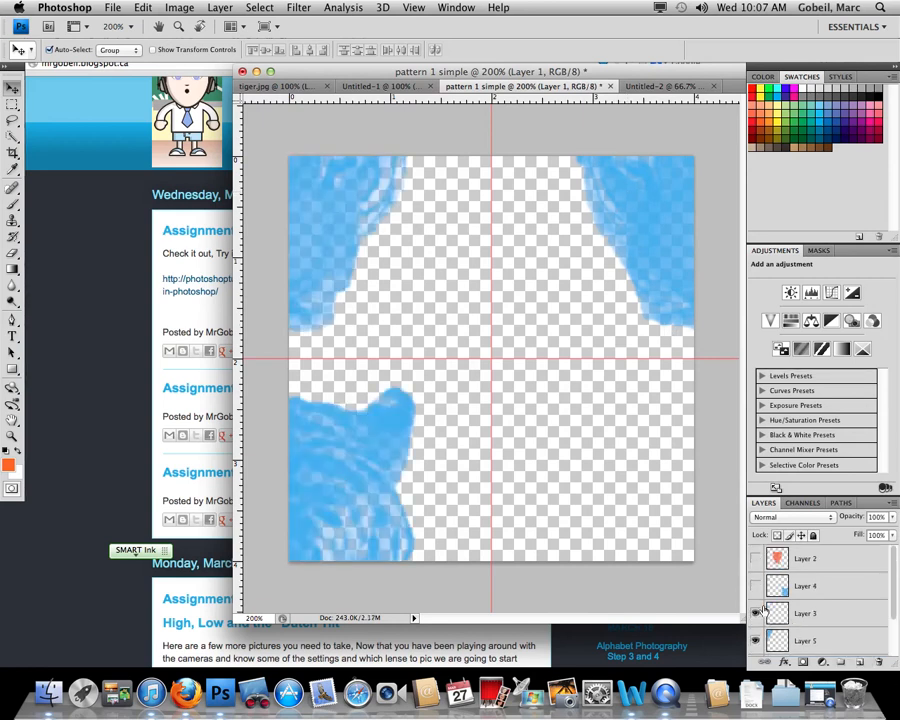
pyautogui.click(755, 586)
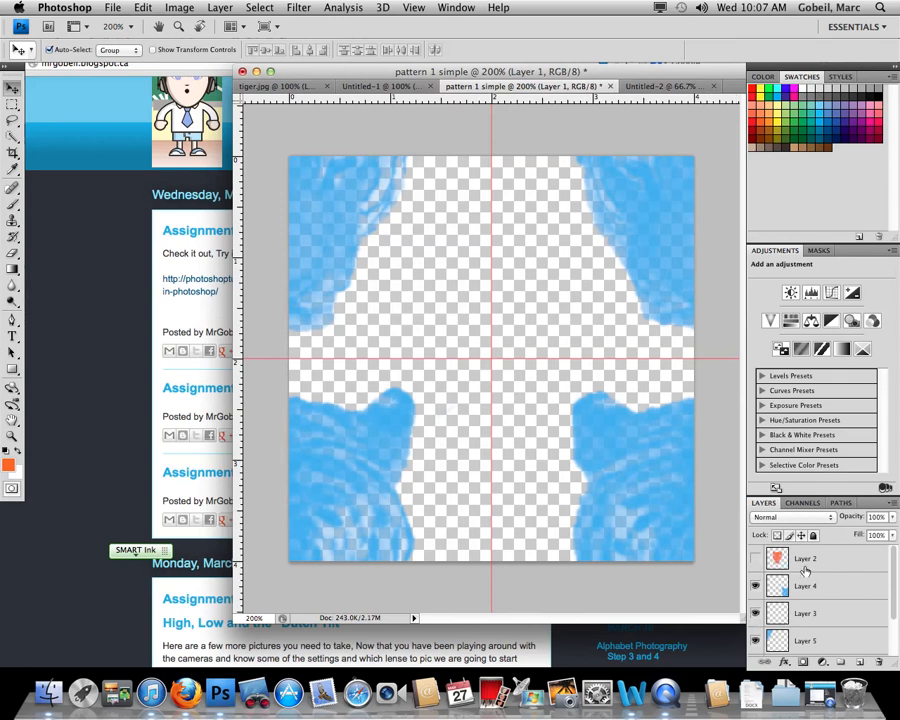
pyautogui.scroll(-2, 808, 572)
pyautogui.scroll(2, 818, 575)
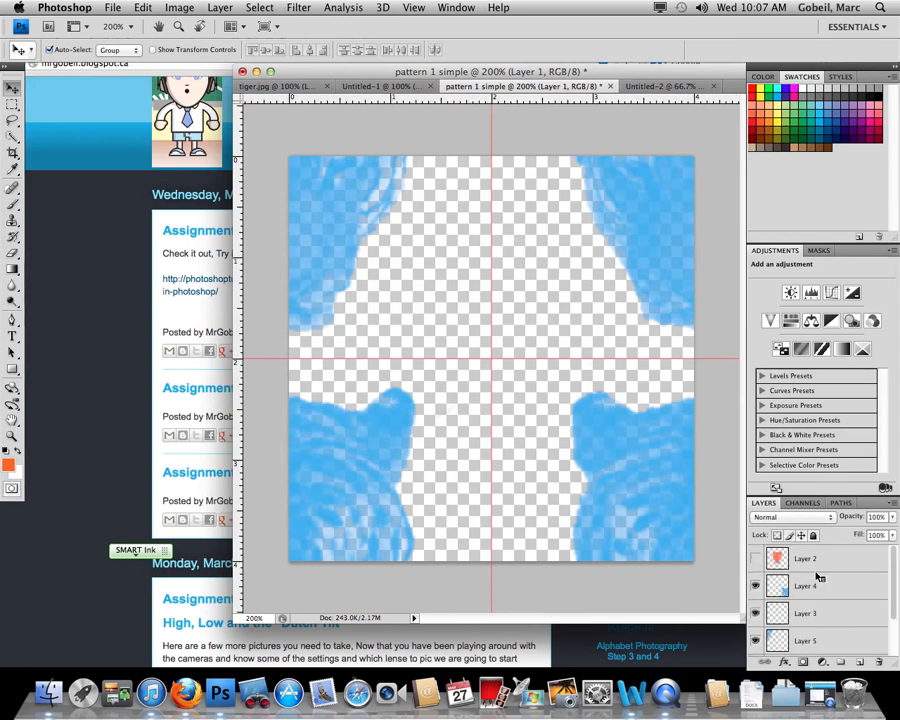
# - Show Layer 2 with the orange tiger head and make it the active layer
pyautogui.click(756, 558)
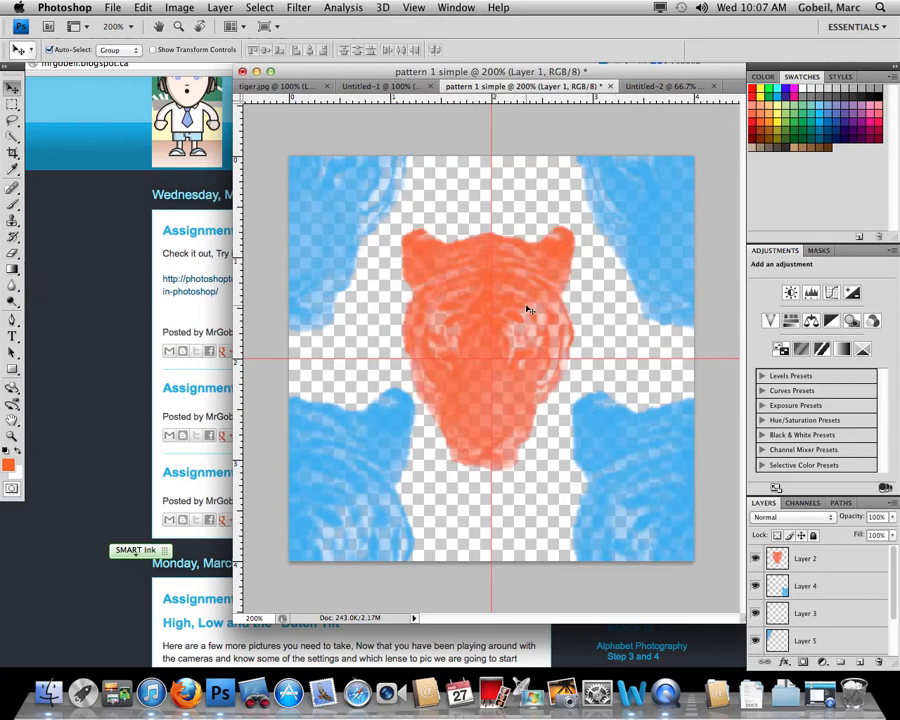
pyautogui.press('super+t')
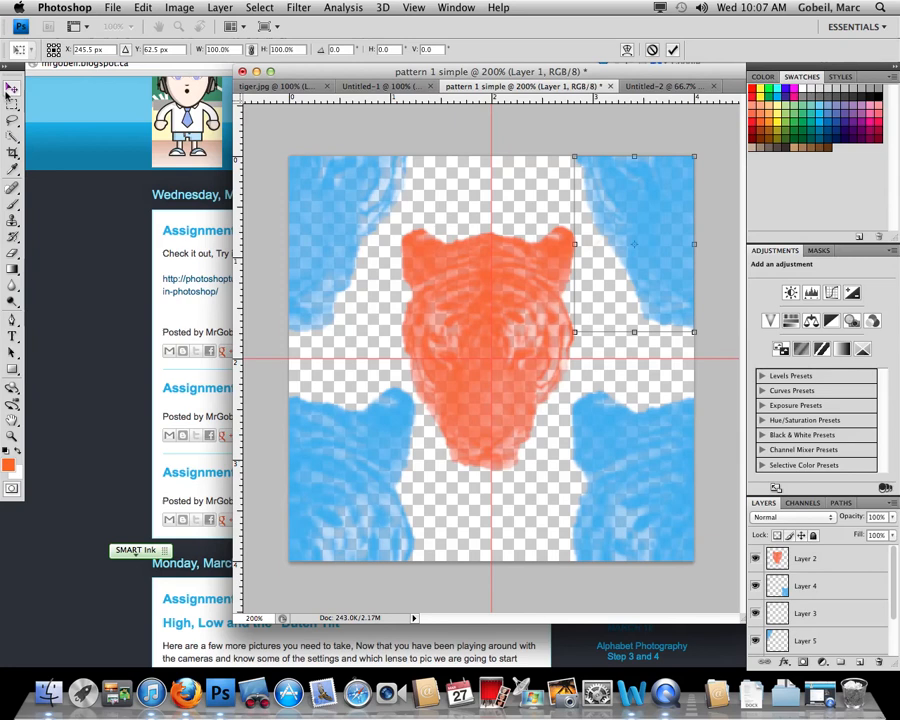
pyautogui.press('Return')
pyautogui.click(826, 563)
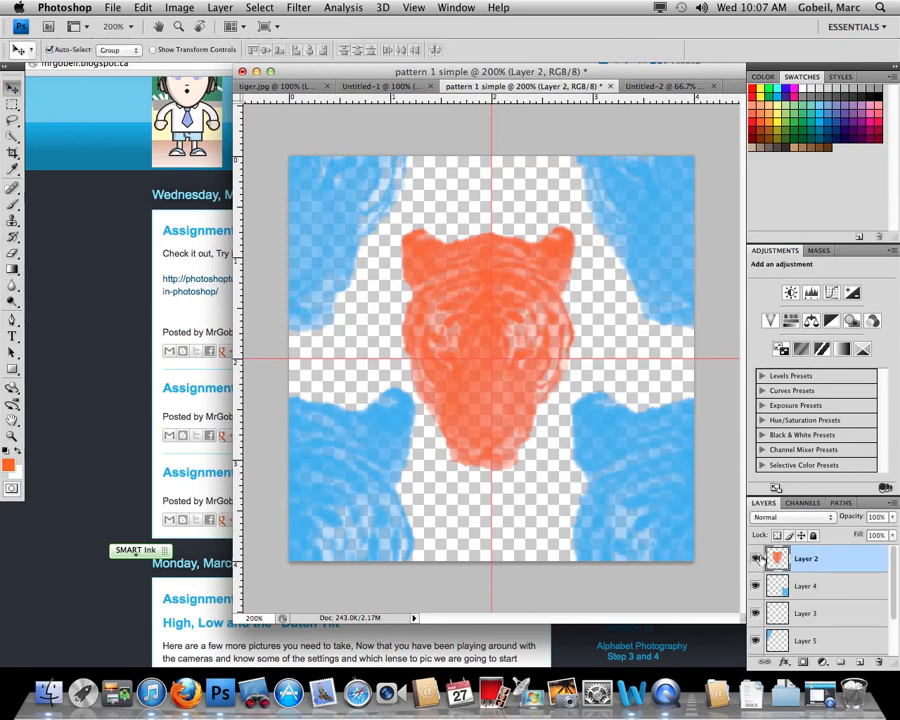
# - Enlarge the orange tiger head on Layer 2 proportionally to about 132% and centre it between the four blue quarters
pyautogui.press('super+t')
pyautogui.moveTo(401, 228); pyautogui.dragTo(350, 163)
pyautogui.moveTo(476, 327); pyautogui.dragTo(504, 364)
pyautogui.moveTo(372, 200); pyautogui.dragTo(359, 182)
pyautogui.moveTo(468, 262); pyautogui.dragTo(485, 279)
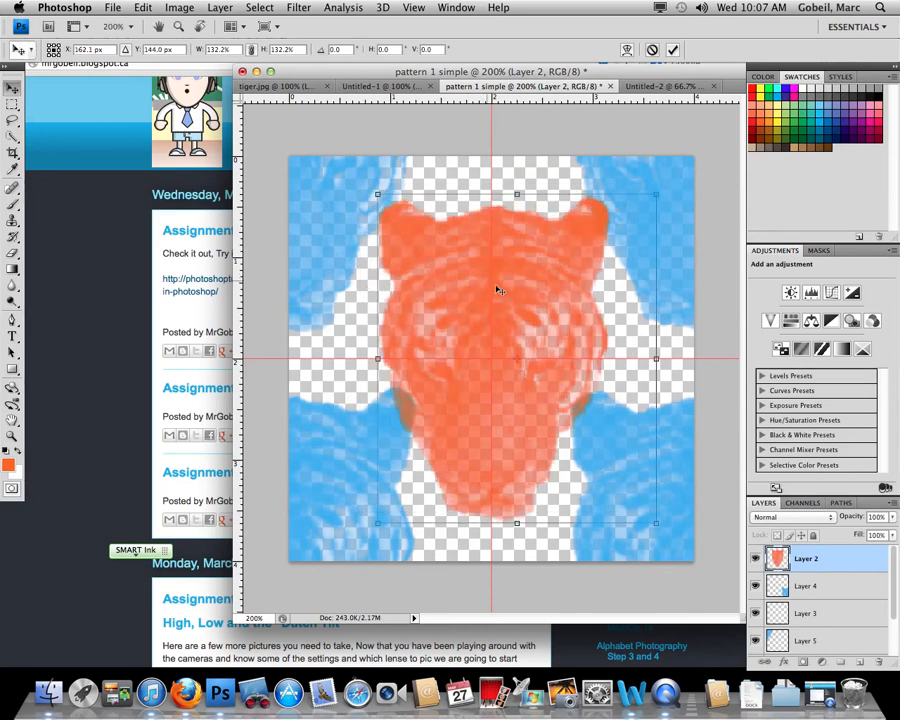
pyautogui.press('Return')
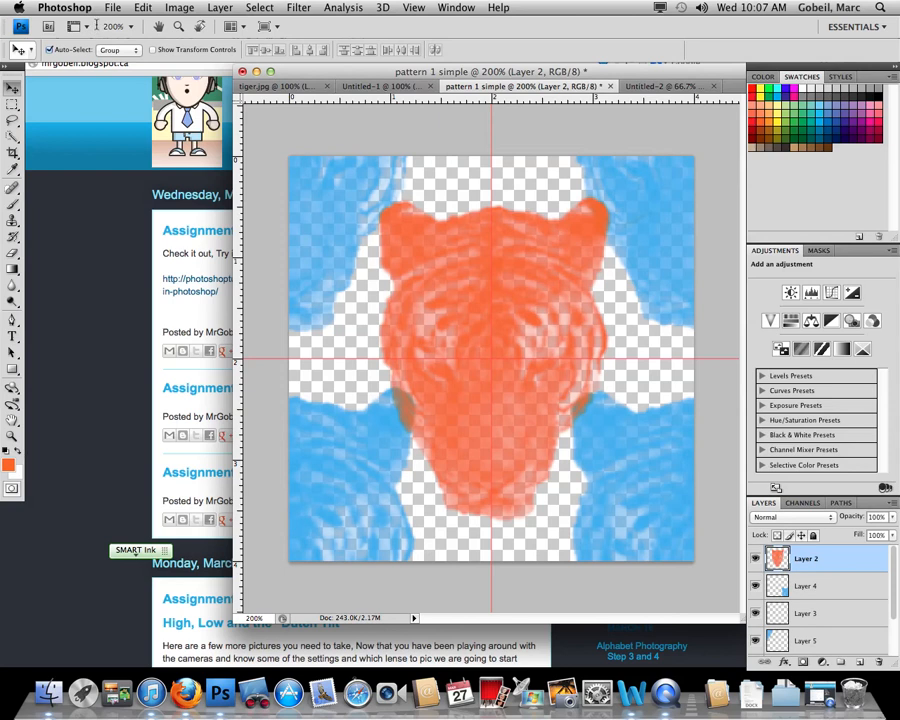
# - Define the finished tile as a pattern named "pattern 2 complex"
pyautogui.click(174, 8)
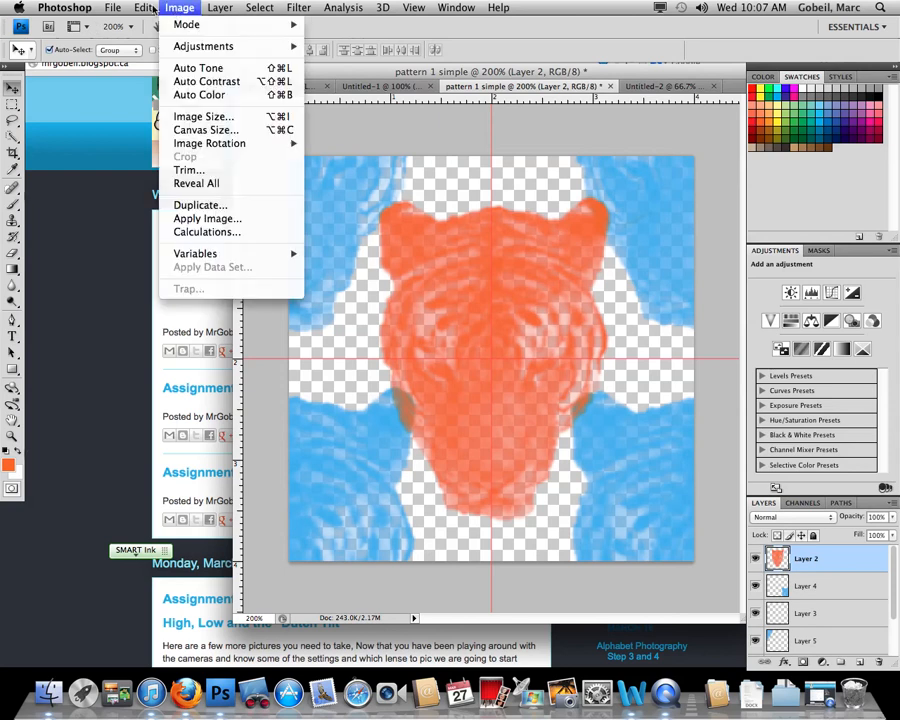
pyautogui.click(214, 342)
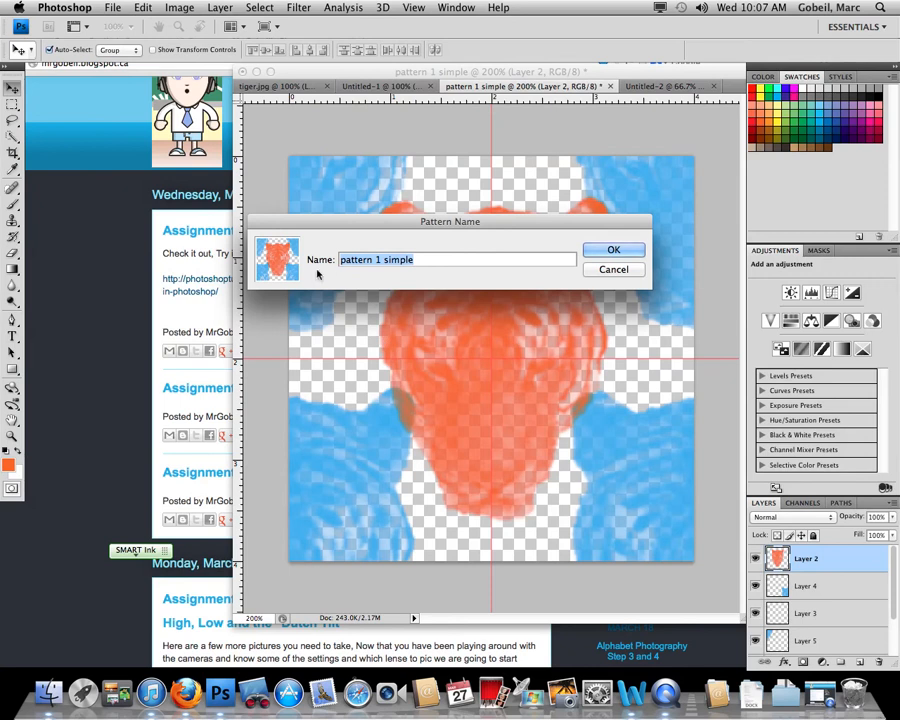
pyautogui.click(442, 262)
pyautogui.press('BackSpace')
pyautogui.press('BackSpace')
pyautogui.press('BackSpace')
pyautogui.press('BackSpace')
pyautogui.press('BackSpace')
pyautogui.press('BackSpace')
pyautogui.press('BackSpace')
pyautogui.press('BackSpace')
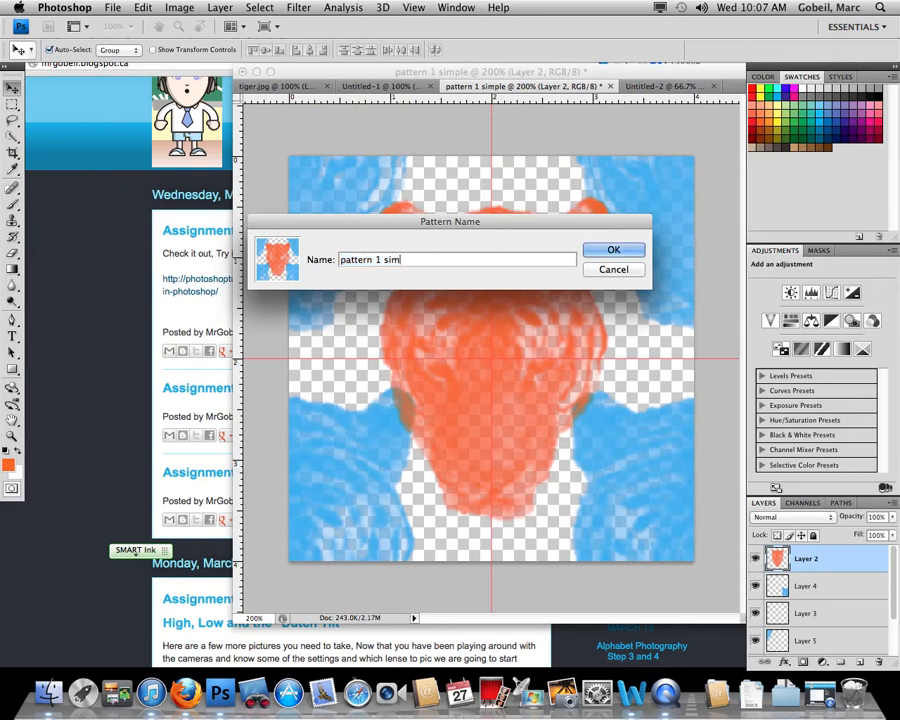
pyautogui.write('2 spl')
pyautogui.press('BackSpace')
pyautogui.press('BackSpace')
pyautogui.press('BackSpace')
pyautogui.write('cp')
pyautogui.press('BackSpace')
pyautogui.write('omplex')
pyautogui.click(631, 251)
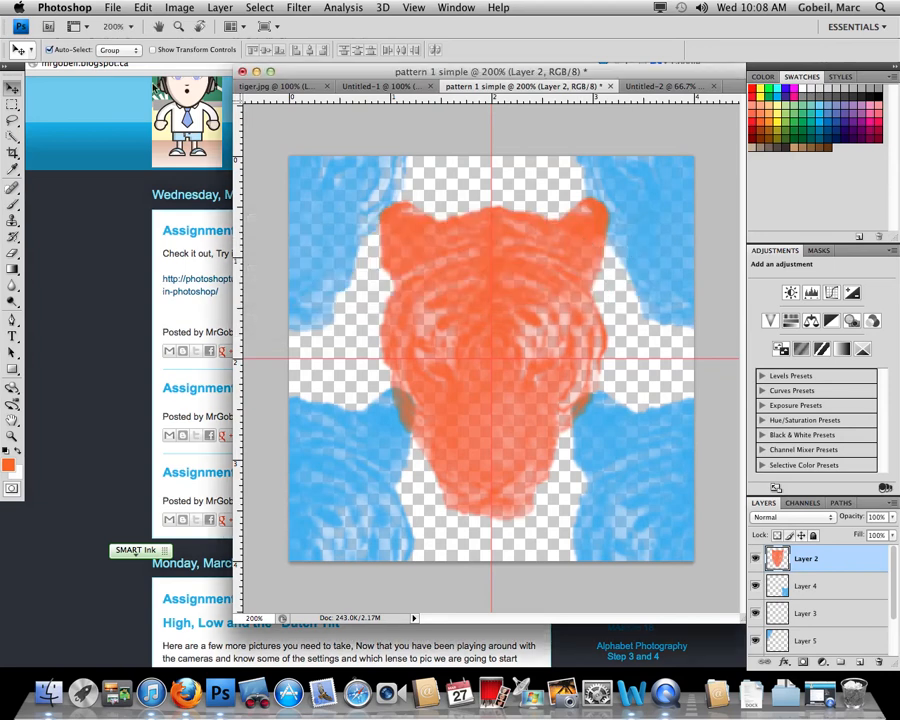
# - Create a new 8.5 by 11 inch RGB document at 72 pixels/inch with a white background
pyautogui.click(113, 7)
pyautogui.click(127, 25)
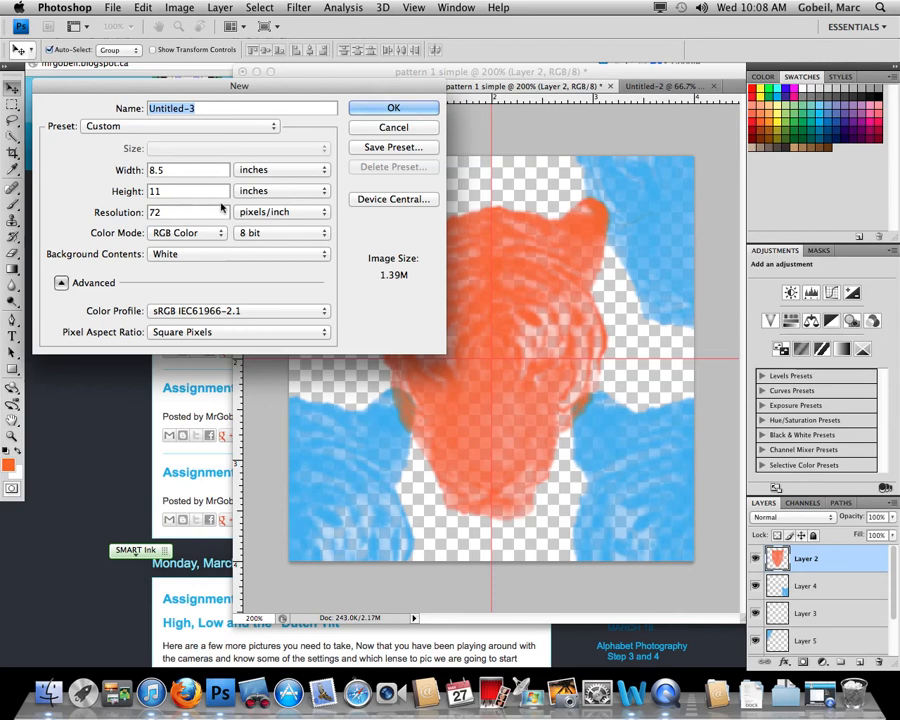
pyautogui.click(393, 107)
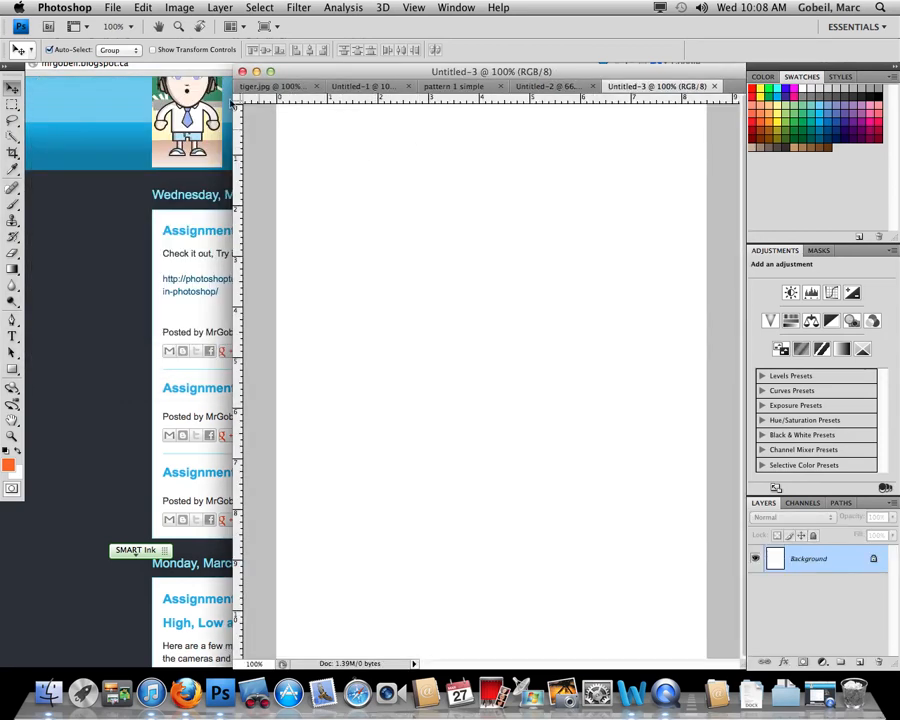
# - Add a pattern fill layer using the orange and blue tiger-head pattern at 21% scale
pyautogui.click(219, 8)
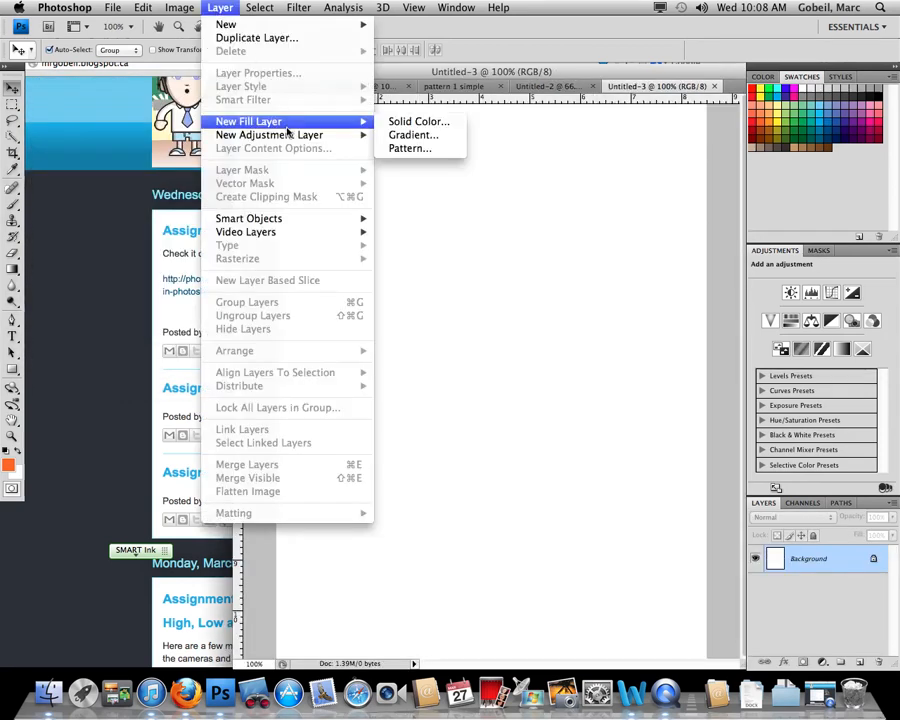
pyautogui.click(417, 150)
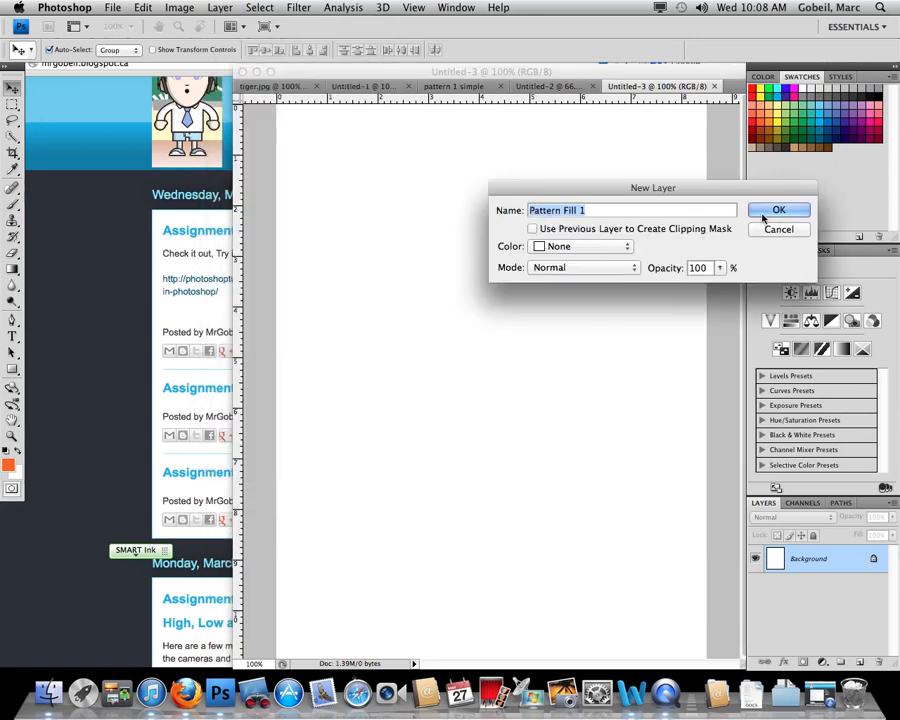
pyautogui.click(771, 210)
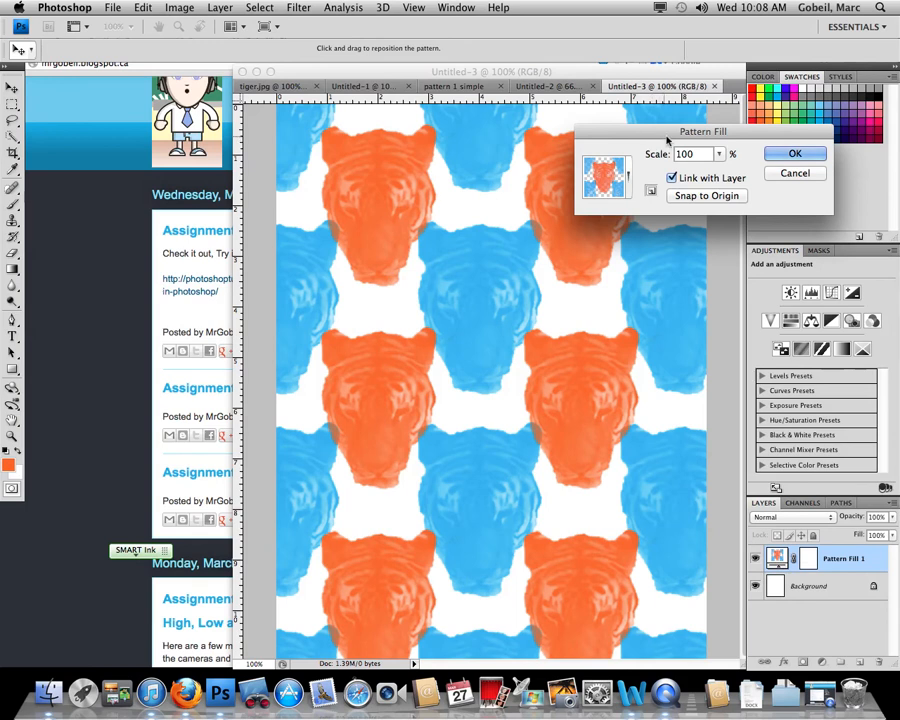
pyautogui.click(719, 154)
pyautogui.moveTo(721, 173); pyautogui.dragTo(718, 173)
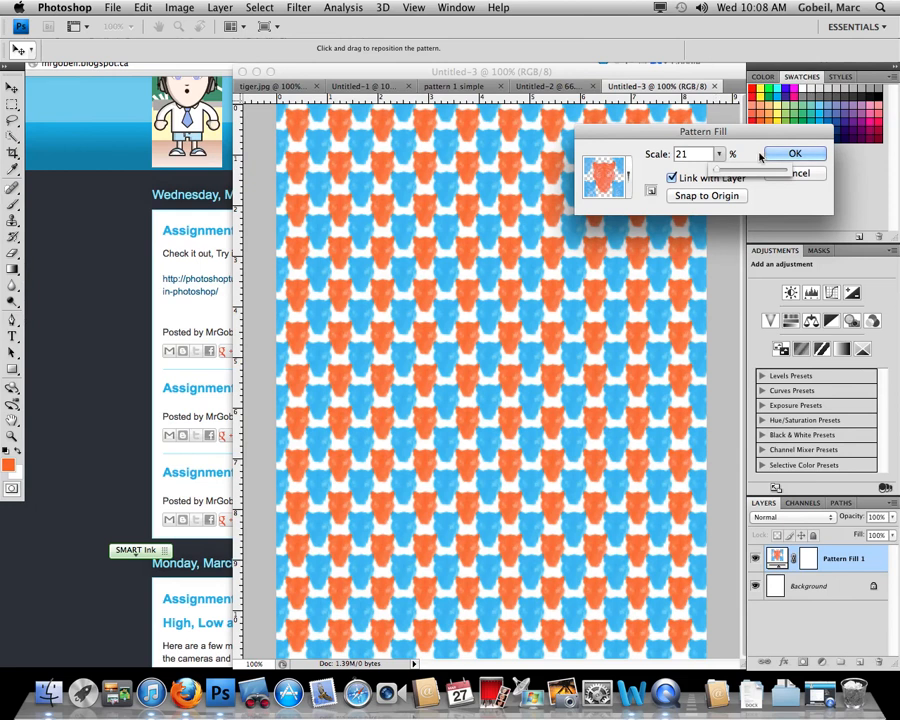
pyautogui.click(768, 156)
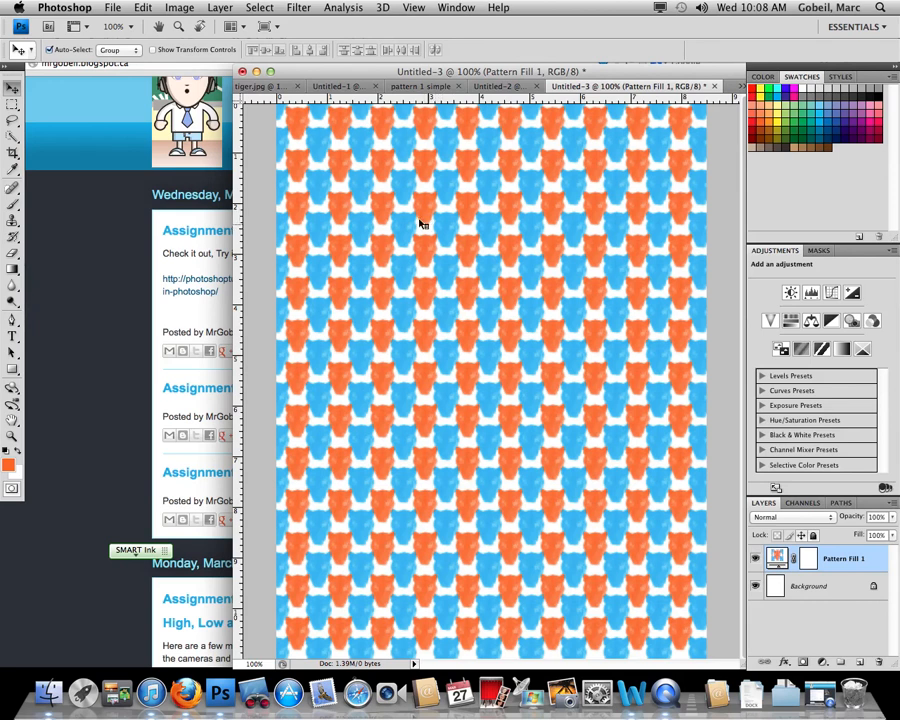
# - Outline one repeating tile around an orange head near the page's upper-left corner with a rectangular selection and clear it
pyautogui.click(12, 103)
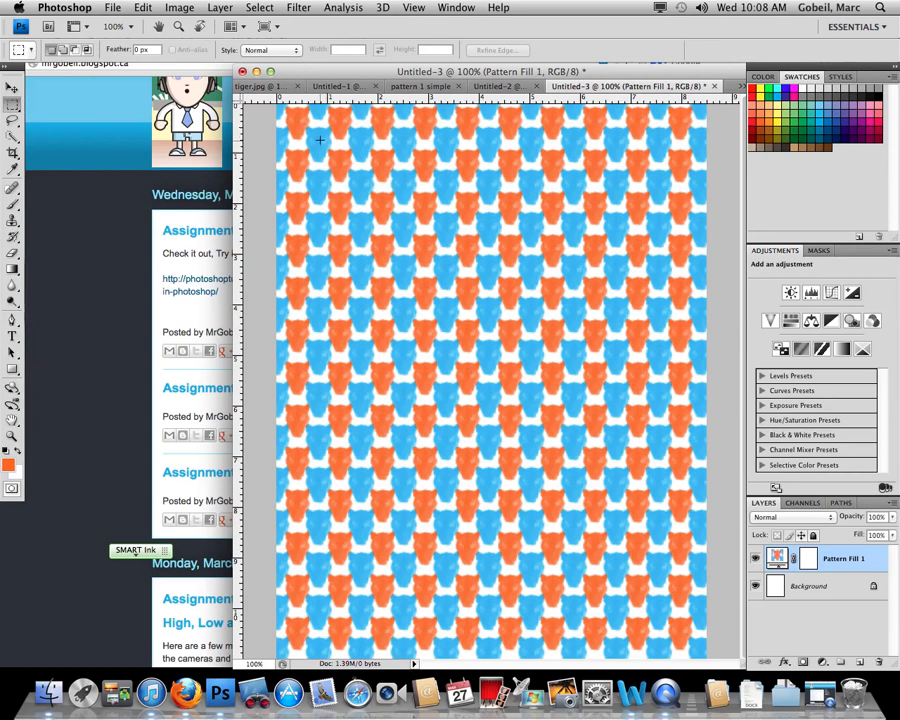
pyautogui.moveTo(322, 148); pyautogui.dragTo(336, 172)
pyautogui.moveTo(359, 186); pyautogui.dragTo(361, 186)
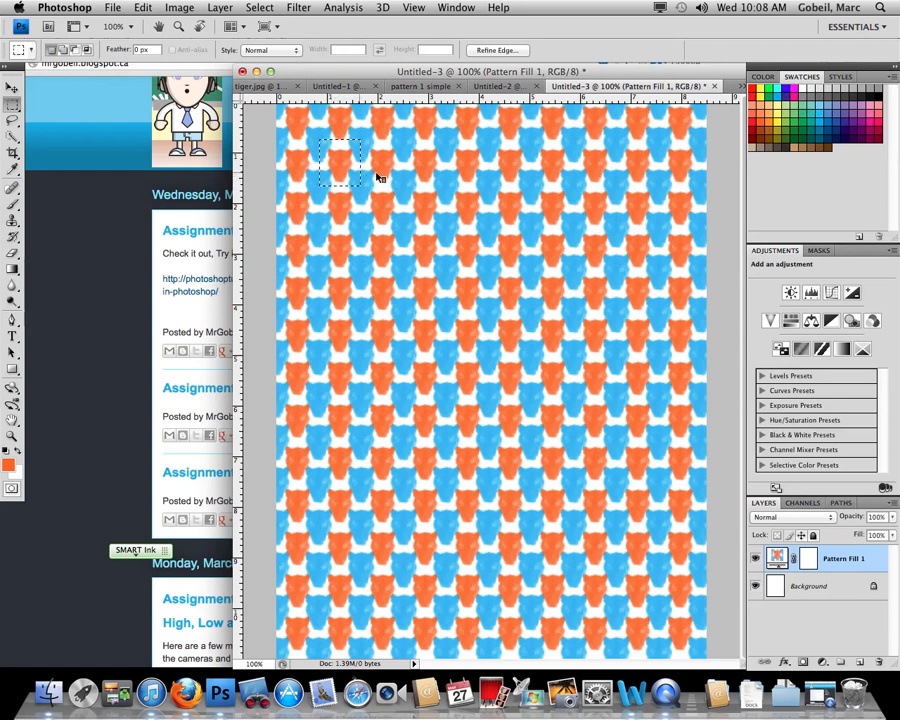
pyautogui.scroll(1, 380, 175)
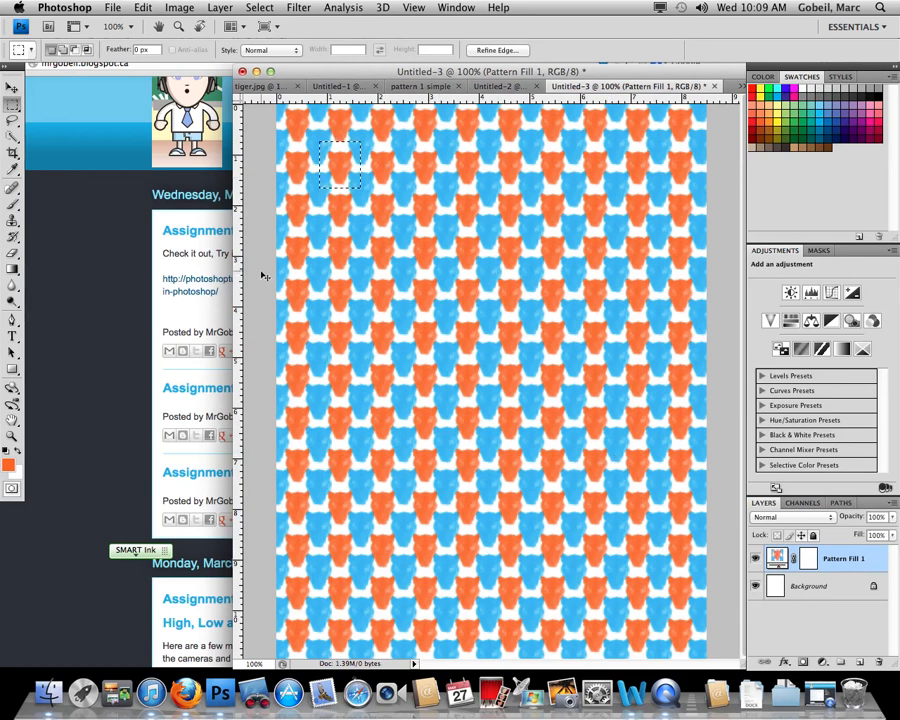
pyautogui.click(362, 161)
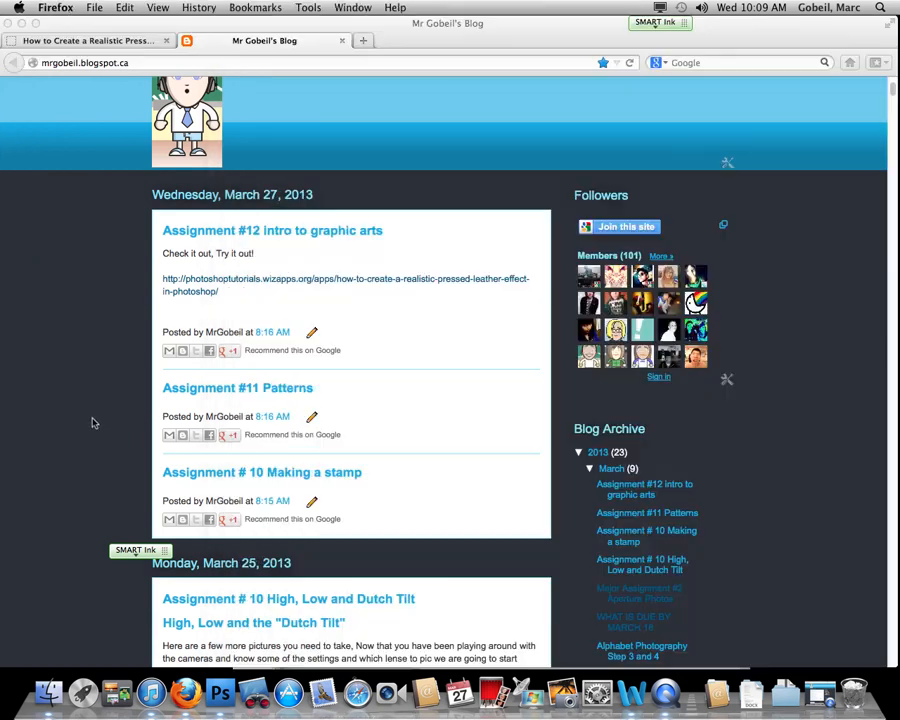
pyautogui.click(90, 419)
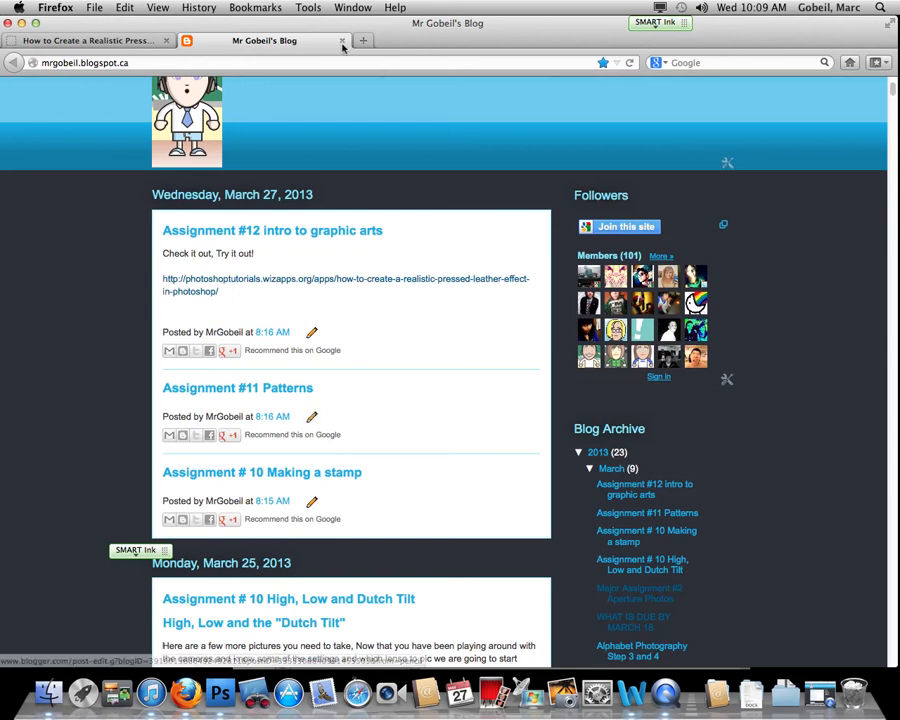
pyautogui.click(660, 694)
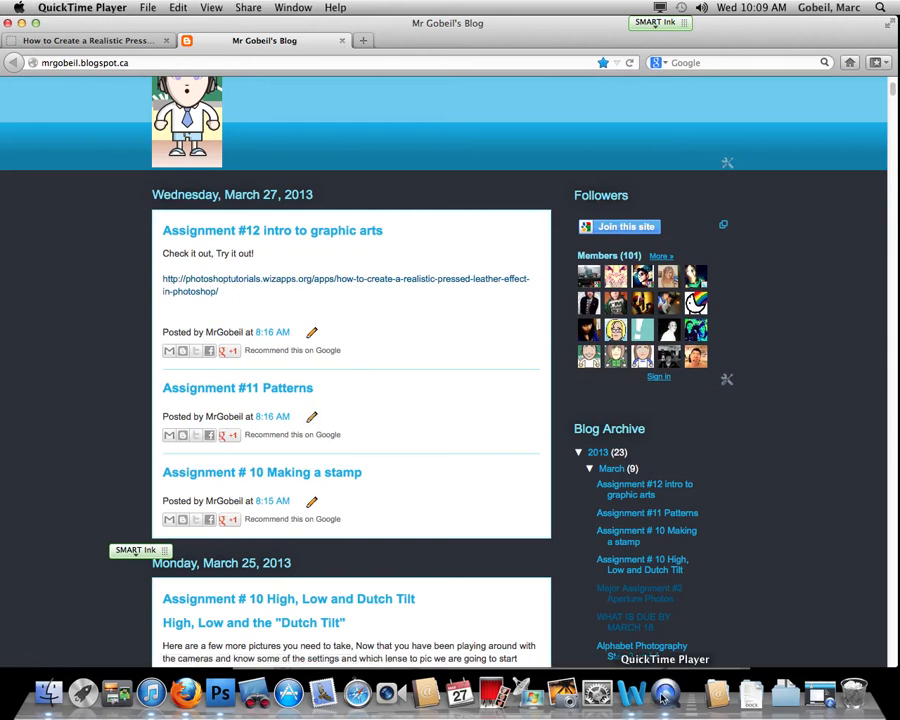
pyautogui.click(220, 692)
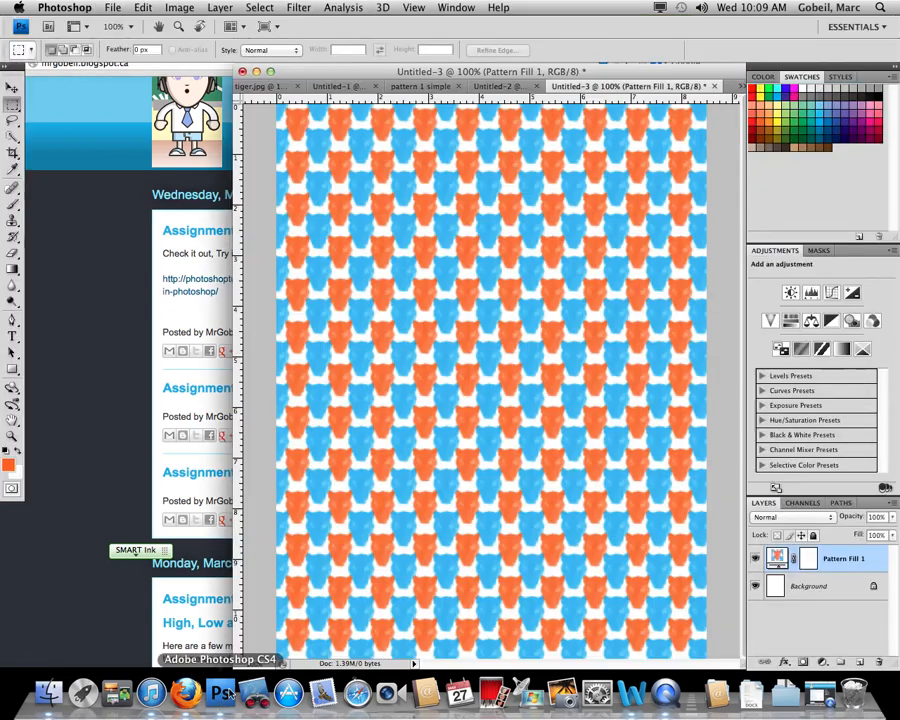
# - Compare the open documents, from the two pattern-filled pages to the tile and the tiger source image, and shift the document window aside
pyautogui.click(501, 88)
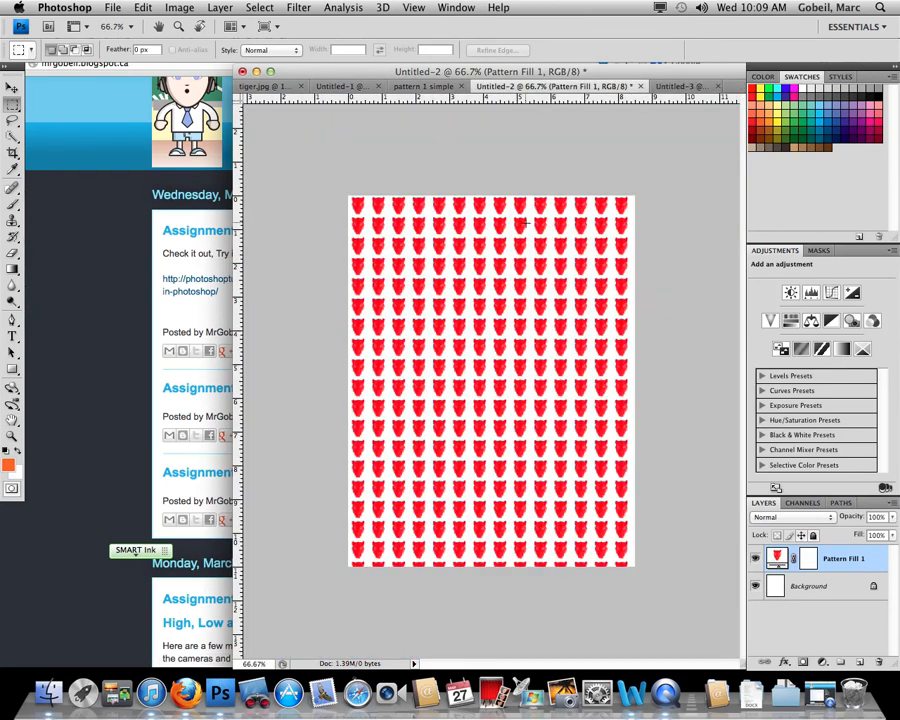
pyautogui.click(427, 88)
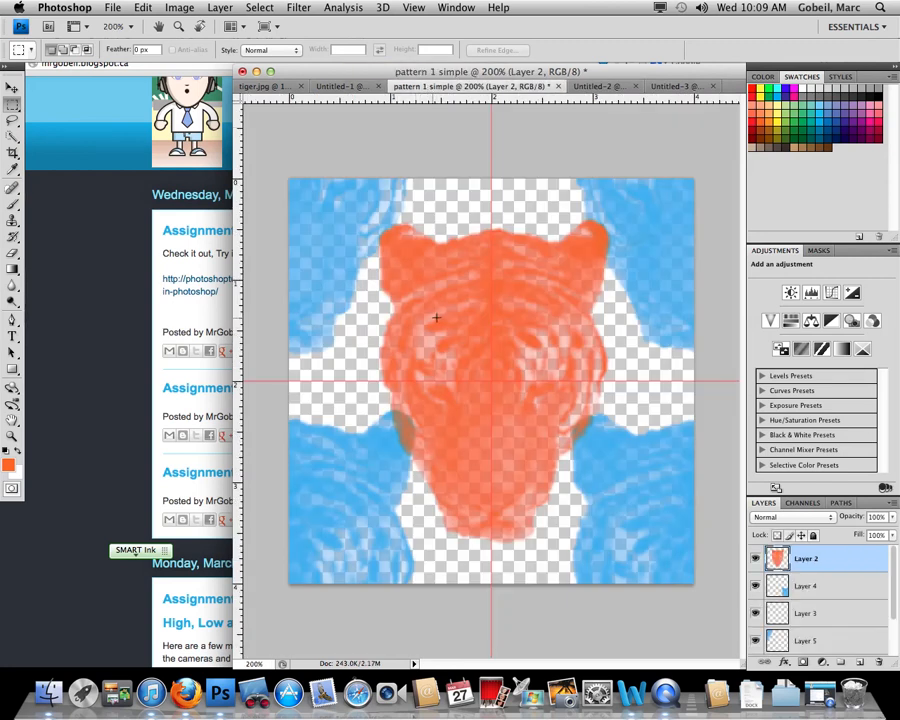
pyautogui.click(348, 88)
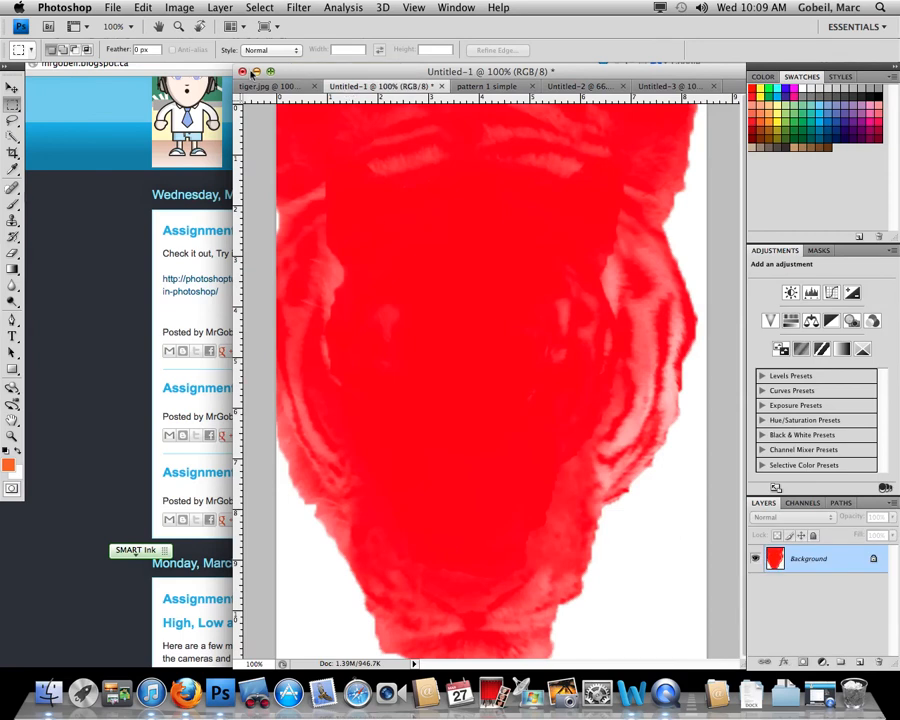
pyautogui.click(268, 86)
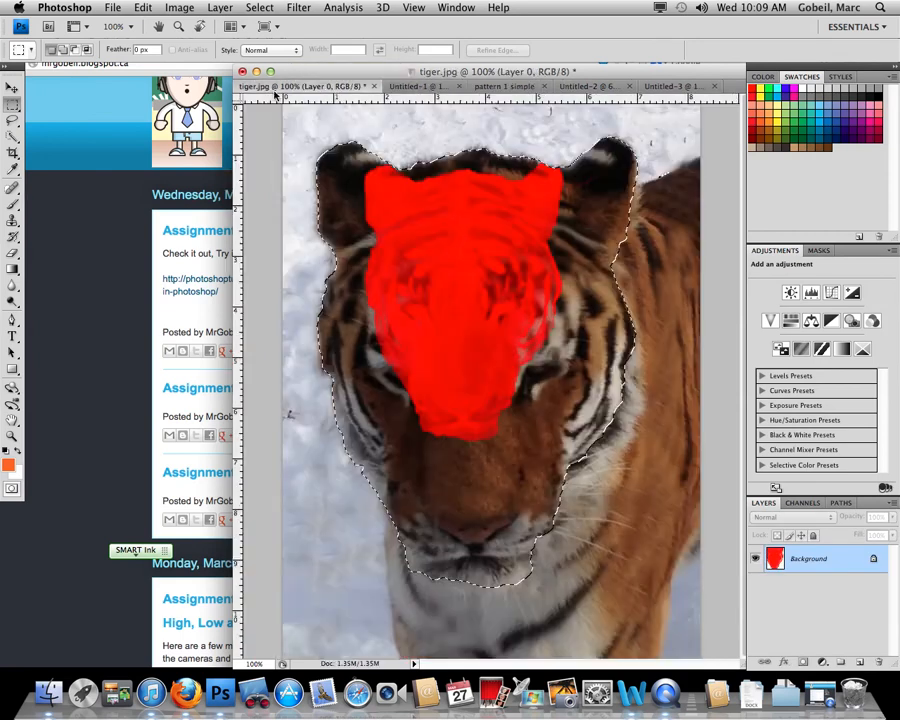
pyautogui.click(668, 87)
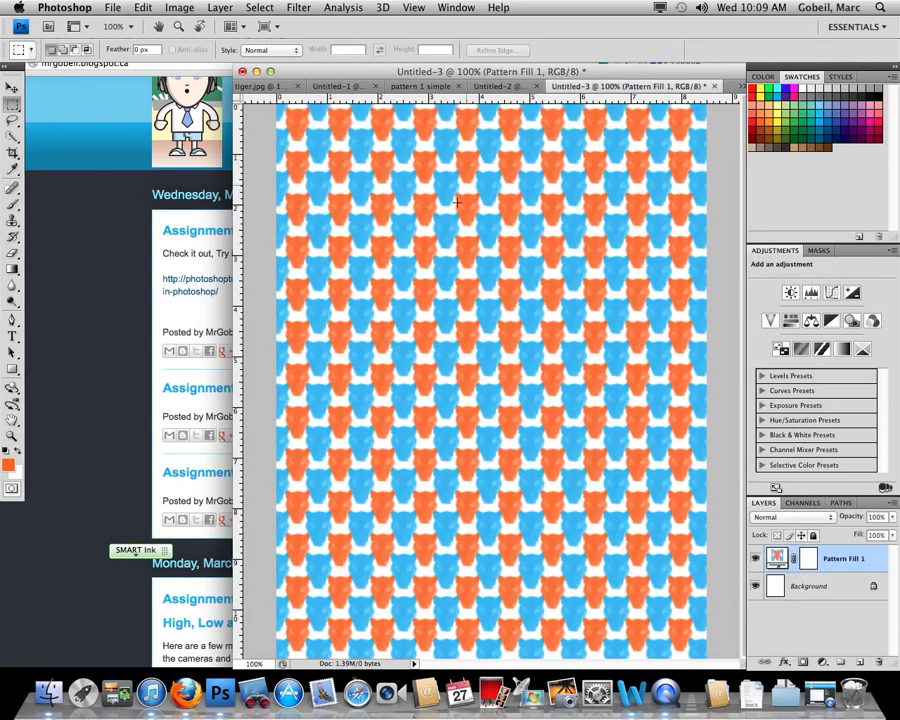
pyautogui.click(350, 87)
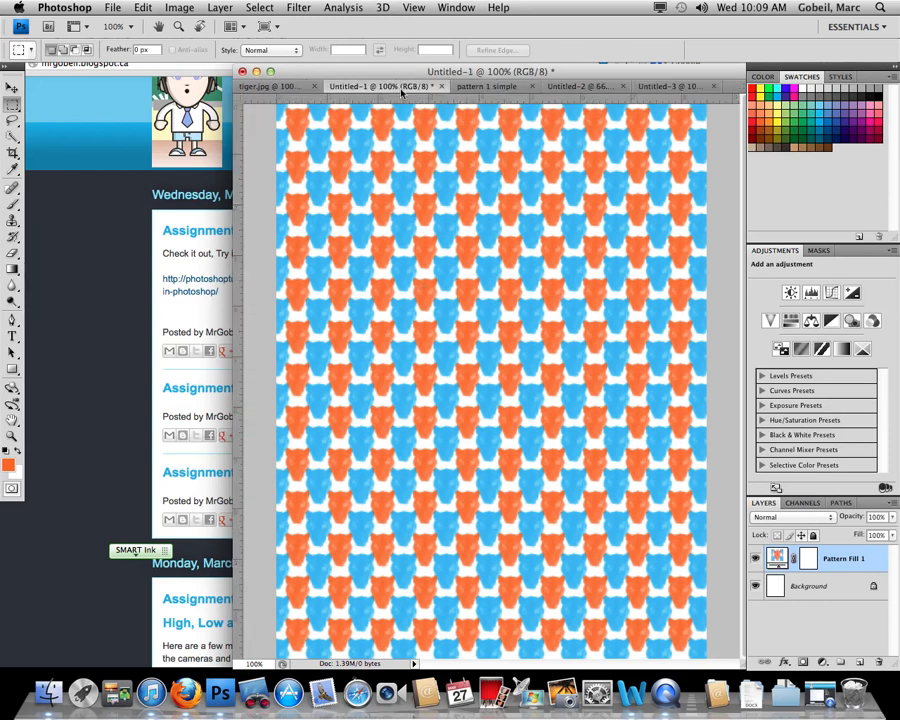
pyautogui.click(463, 88)
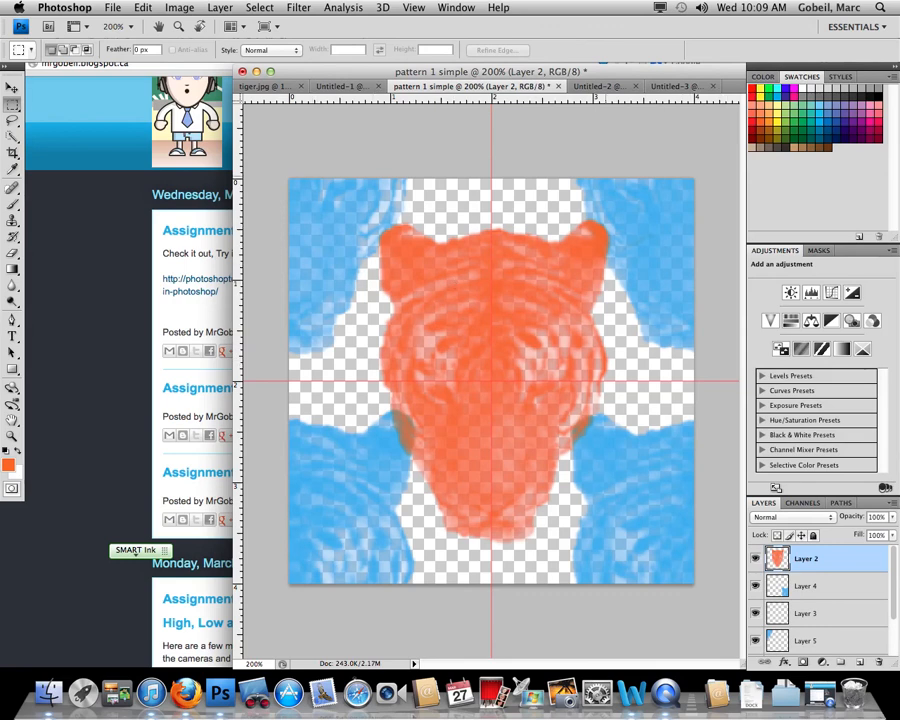
pyautogui.moveTo(588, 72); pyautogui.dragTo(433, 69)
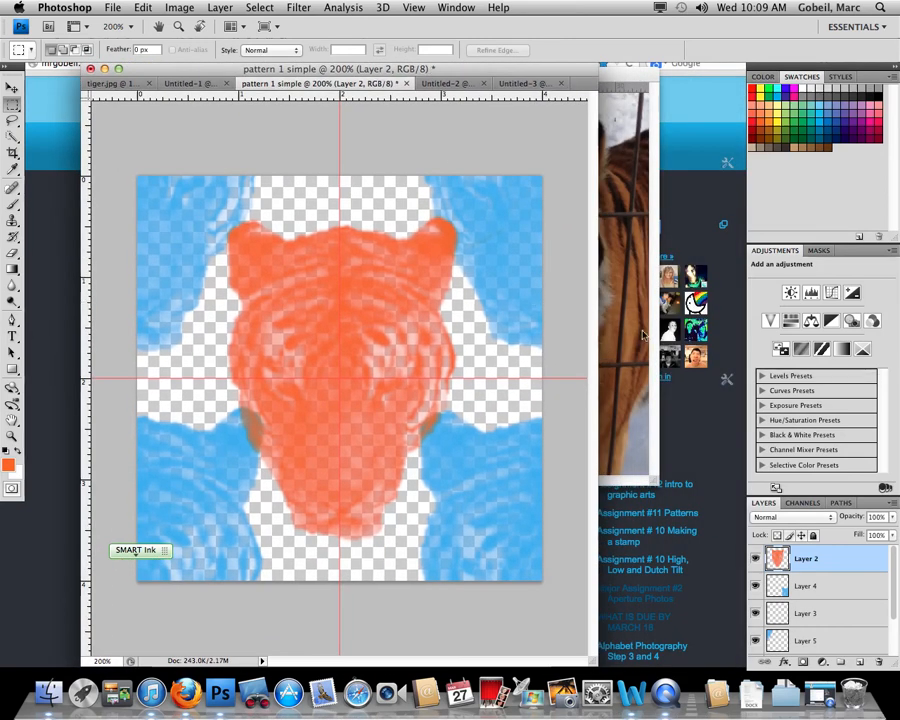